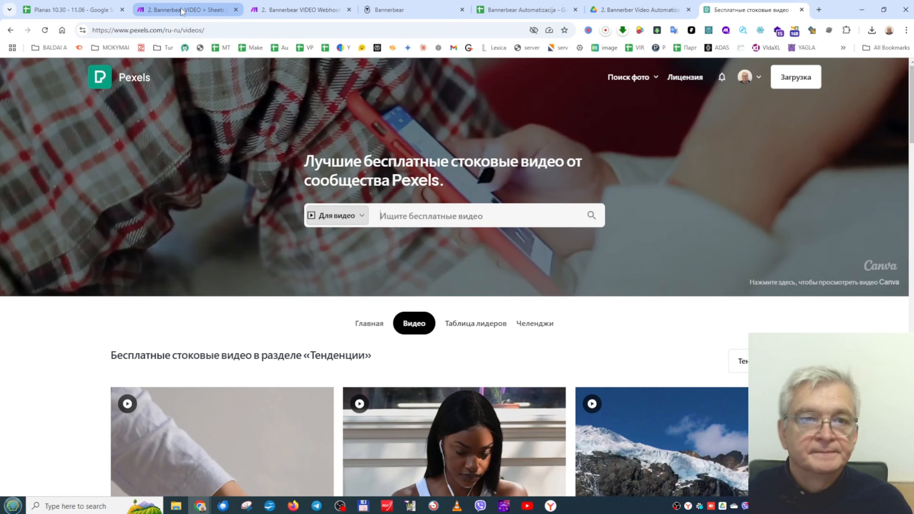
Open the Bannerbear Automatizacija spreadsheet and close the Planas 10.30 - 11.06 spreadsheet.
left_click(209, 11)
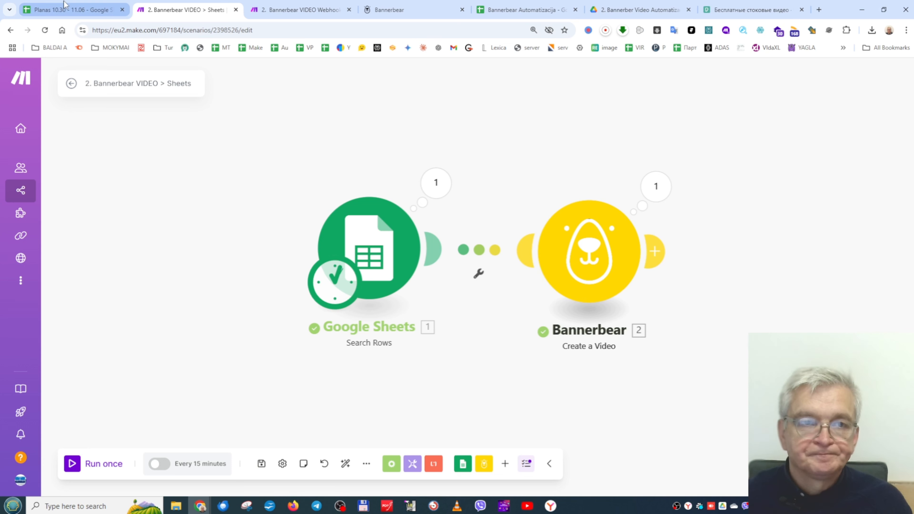
left_click(525, 9)
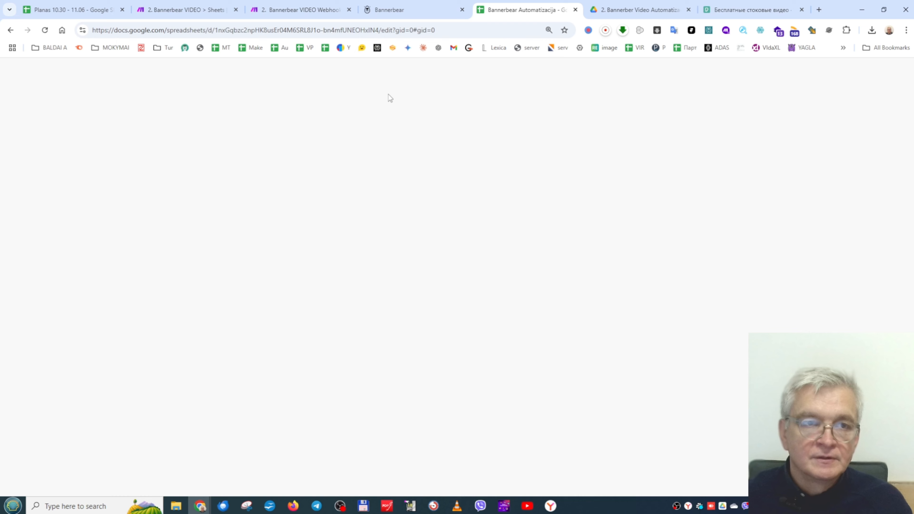
left_click(122, 9)
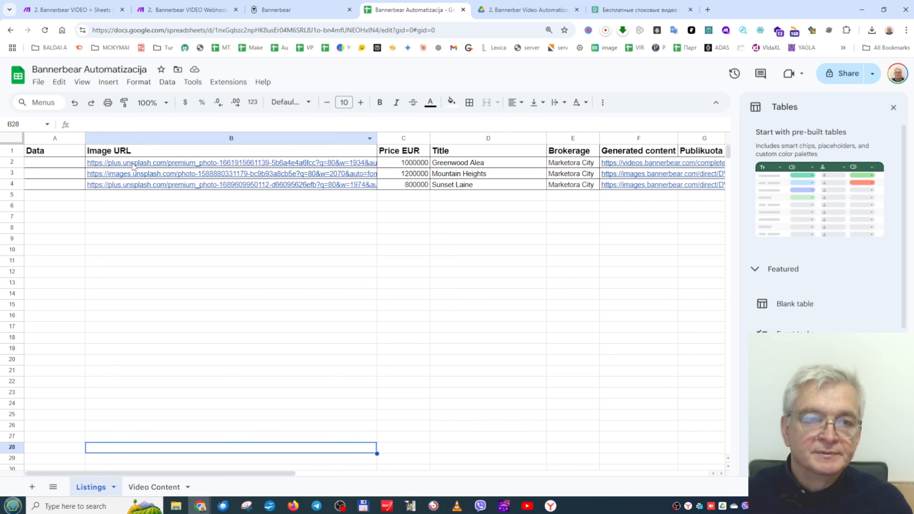
View the listing photos linked in the Image URL cells of rows 2 and 3, closing each photo after viewing.
left_click(144, 163)
left_click(213, 181)
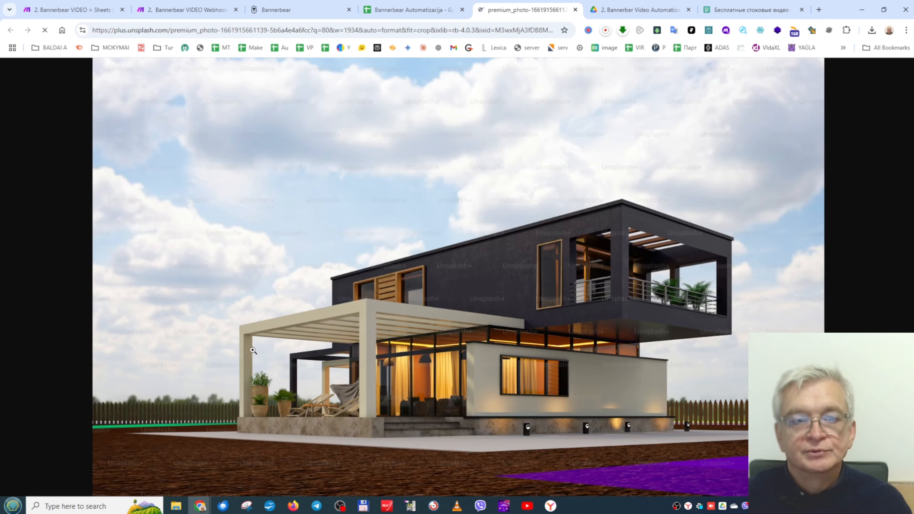
left_click(575, 9)
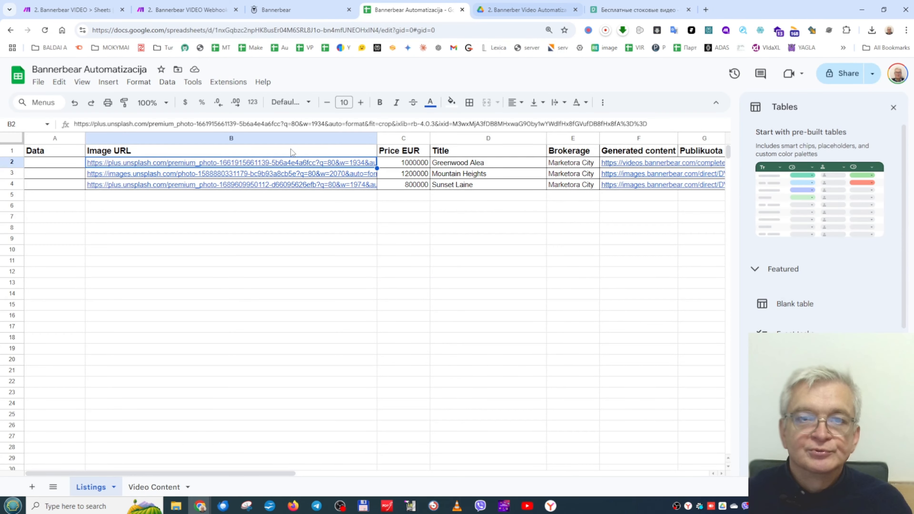
left_click(160, 175)
left_click(172, 197)
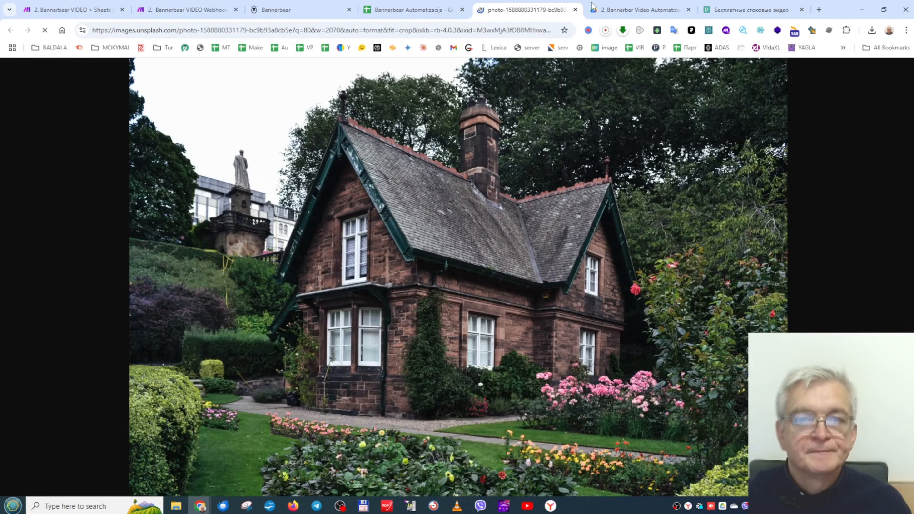
left_click(574, 9)
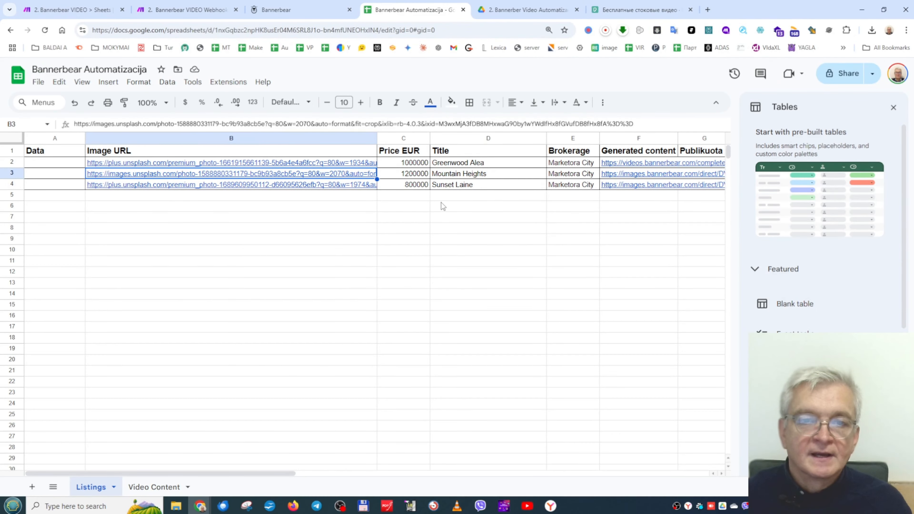
Point out the first listing's title and brokerage, and narrow the Data and Title columns of the Listings sheet.
left_click(450, 165)
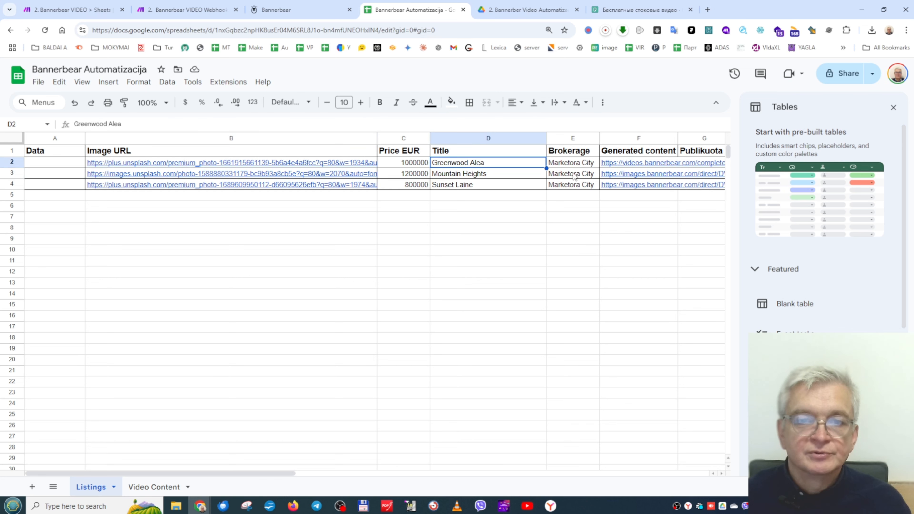
left_click(577, 166)
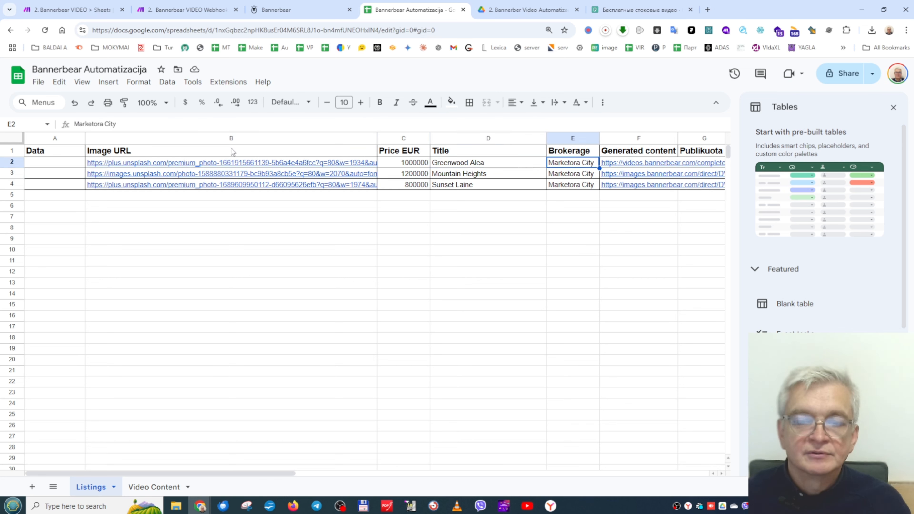
left_click_drag(85, 137, 68, 137)
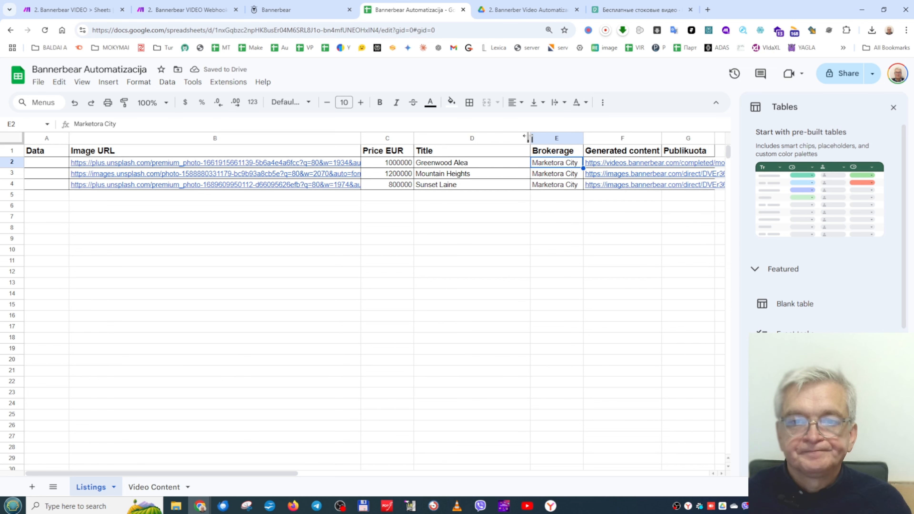
left_click_drag(530, 137, 492, 138)
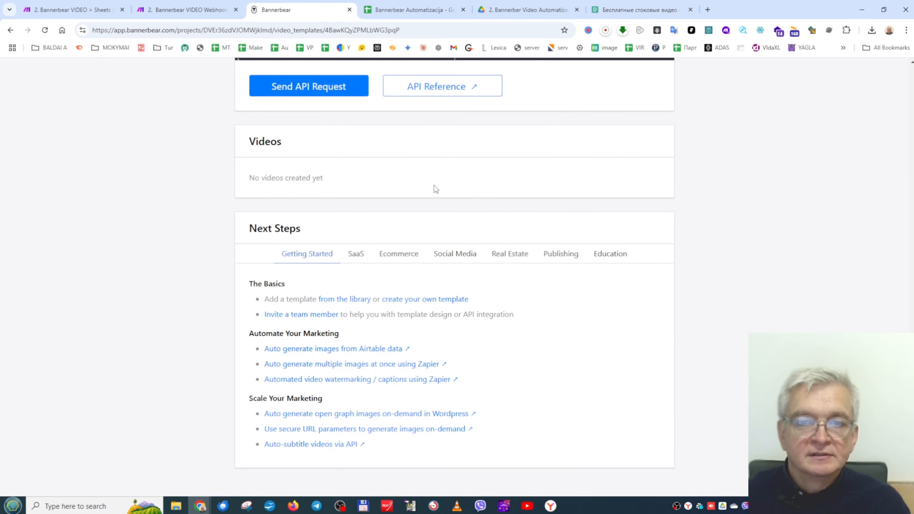
Switch to Bannerbear, look over the Video Example template page and open the dashboard.
scroll(434, 185, "up", 20)
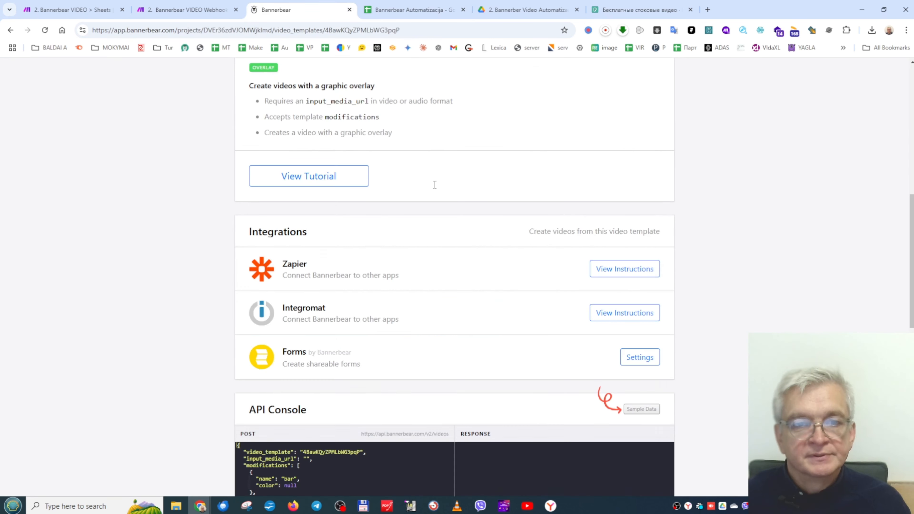
scroll(434, 185, "up", 4)
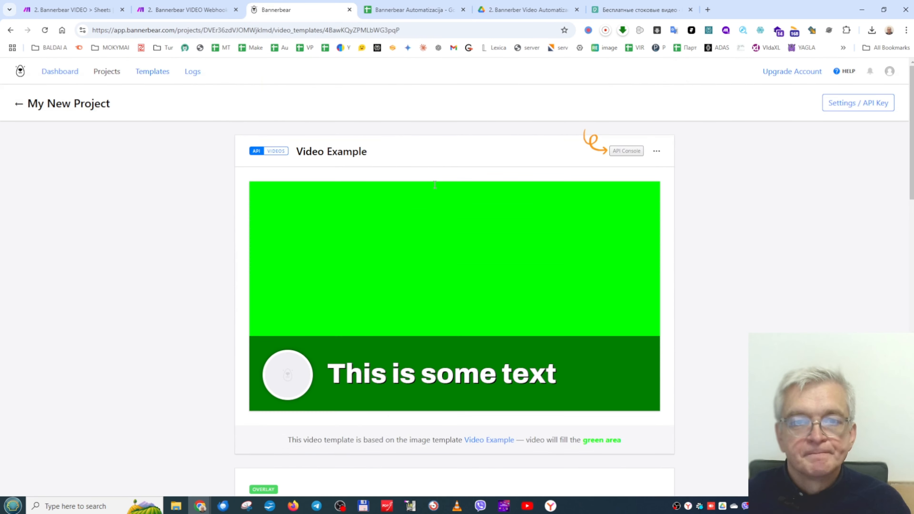
left_click(62, 72)
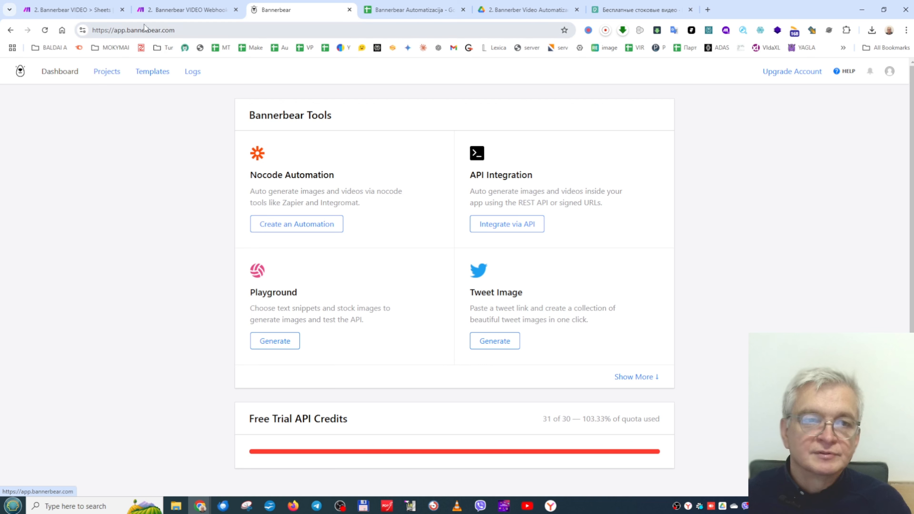
Open bannerbear.com in a new browser tab and go to its pricing page.
left_click(707, 10)
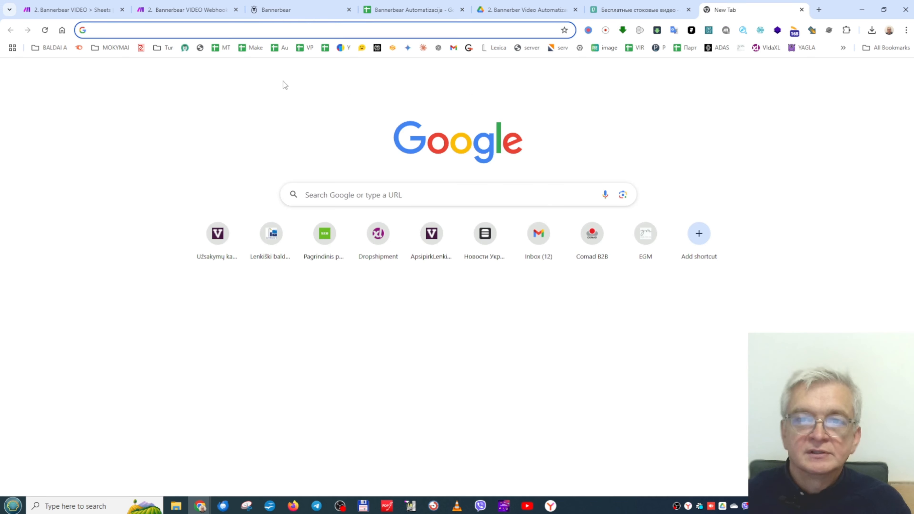
type("banne")
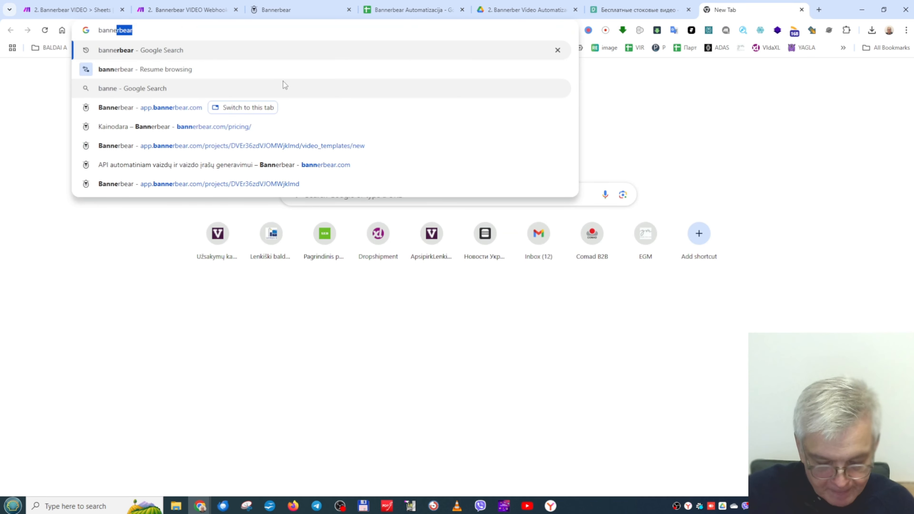
type("rbear.co")
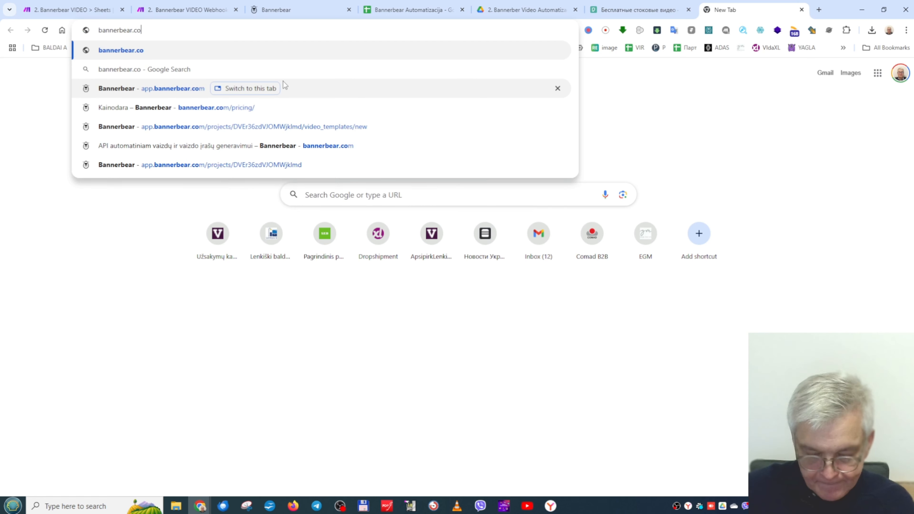
key("Return")
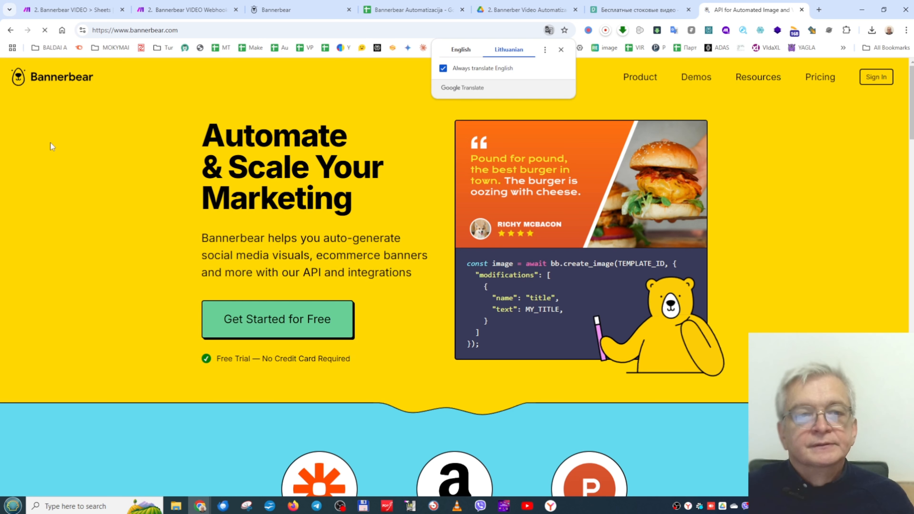
left_click(811, 79)
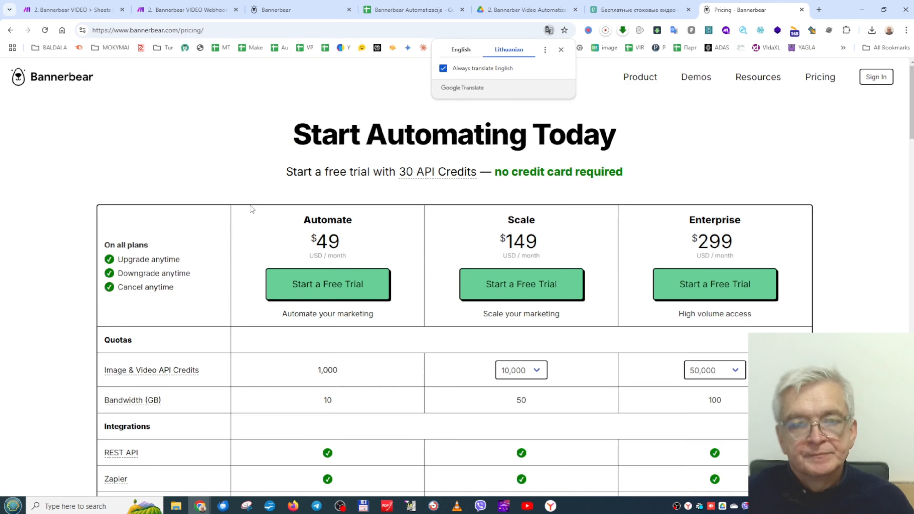
Examine the prices, API credit quotas, integrations and free trial terms of the Bannerbear plans.
scroll(160, 337, "down", 12)
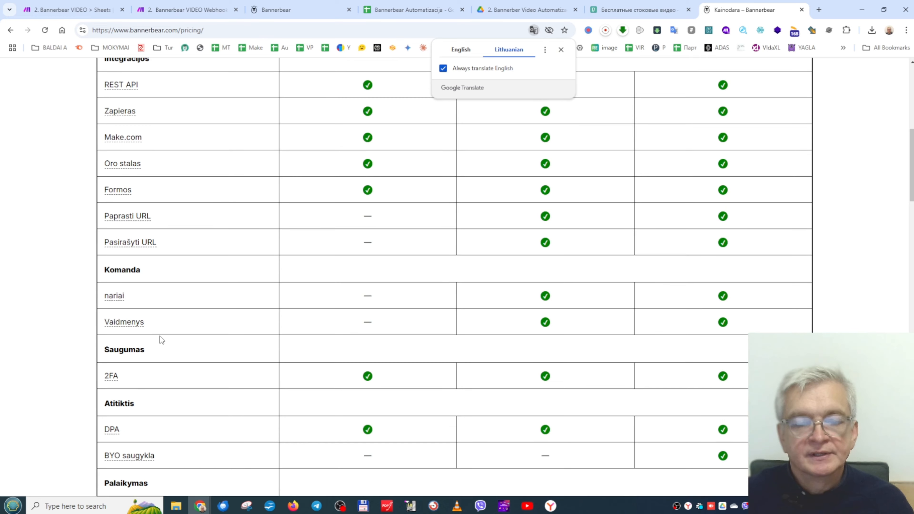
scroll(159, 336, "up", 12)
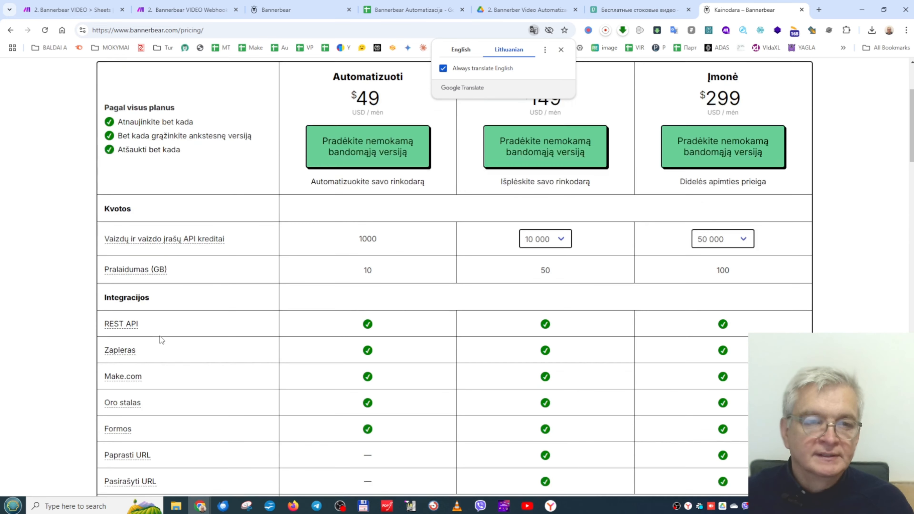
scroll(156, 252, "up", 4)
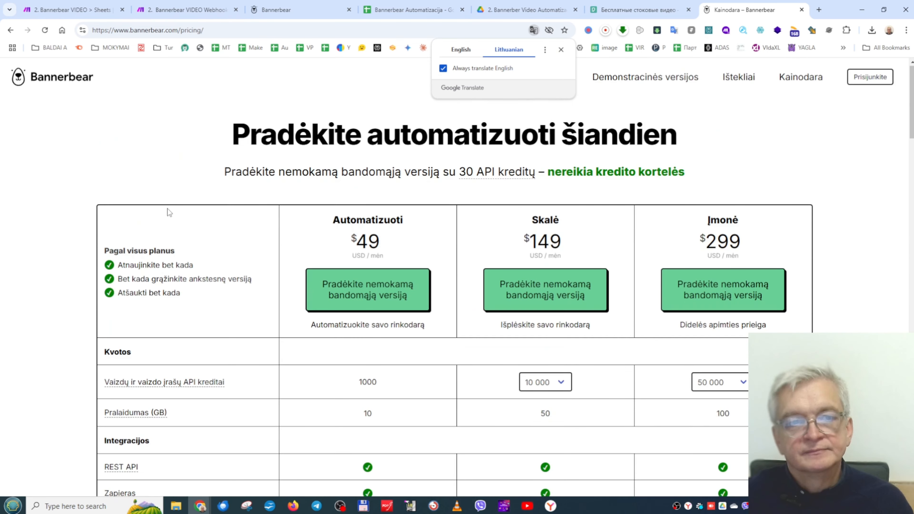
scroll(213, 368, "down", 3)
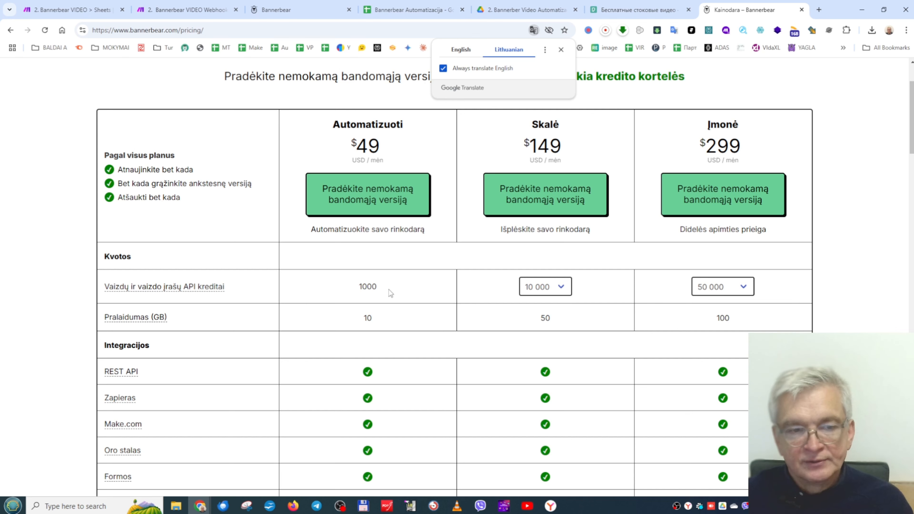
scroll(297, 325, "down", 6)
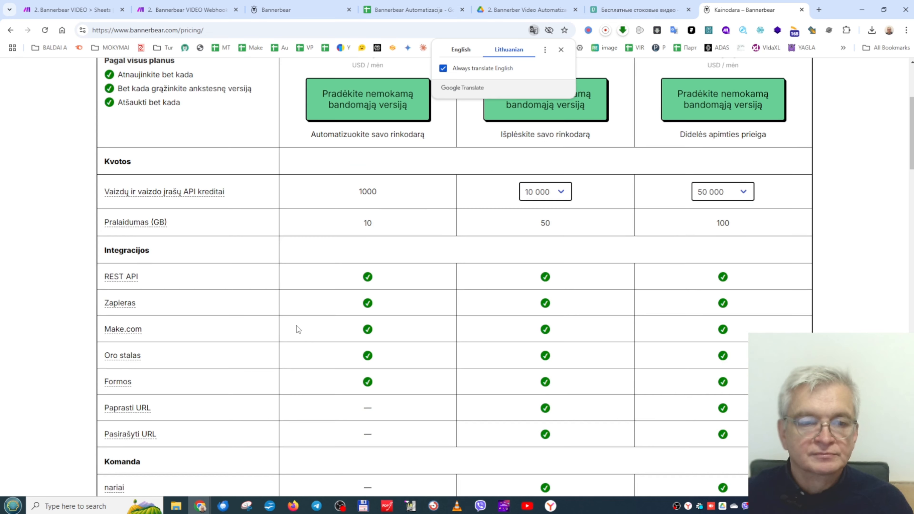
scroll(304, 327, "up", 5)
scroll(316, 327, "down", 5)
scroll(317, 327, "up", 5)
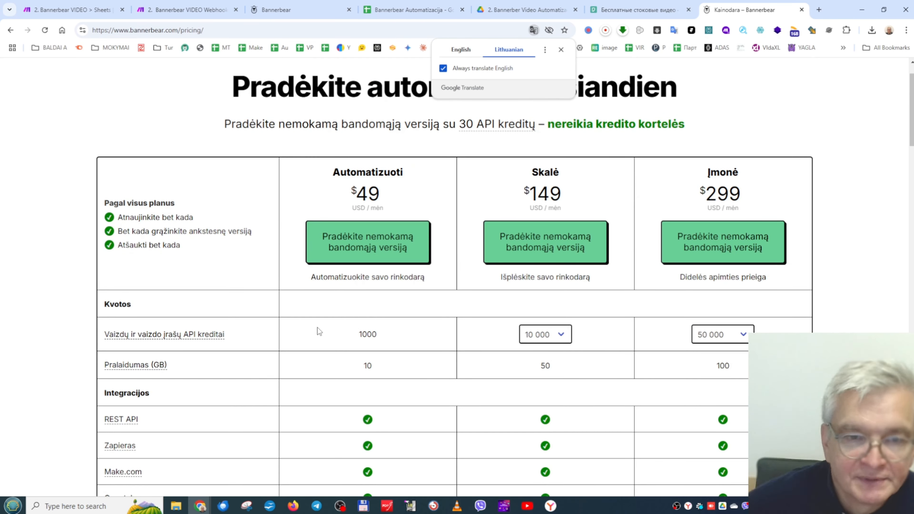
scroll(384, 149, "up", 2)
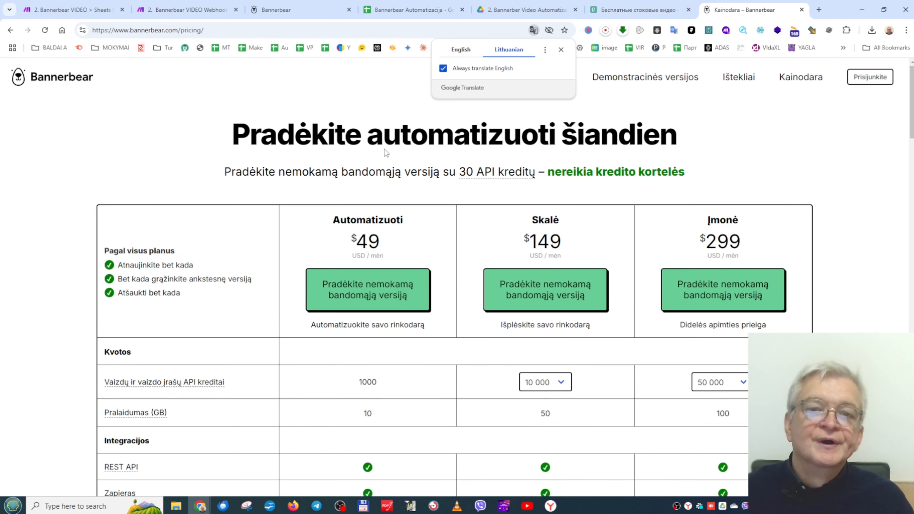
Return to the Bannerbear app and open My New Project from the projects list.
left_click(287, 10)
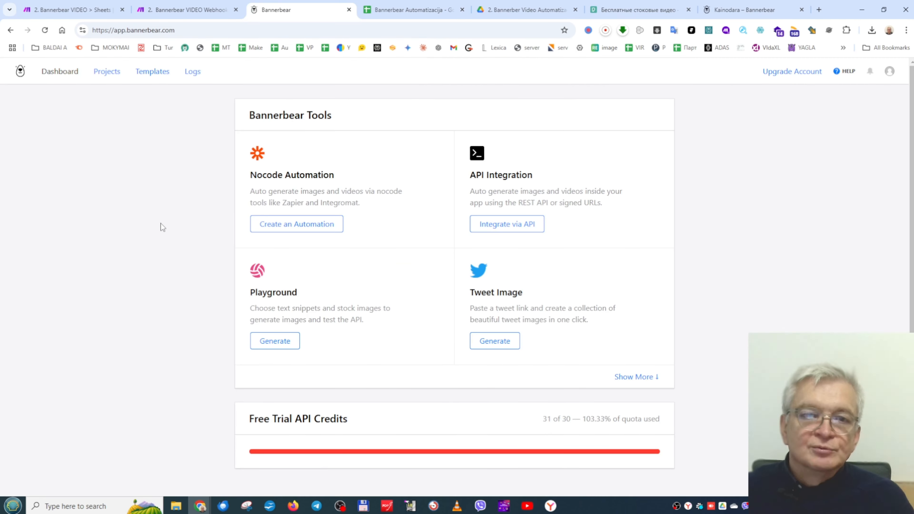
left_click(98, 71)
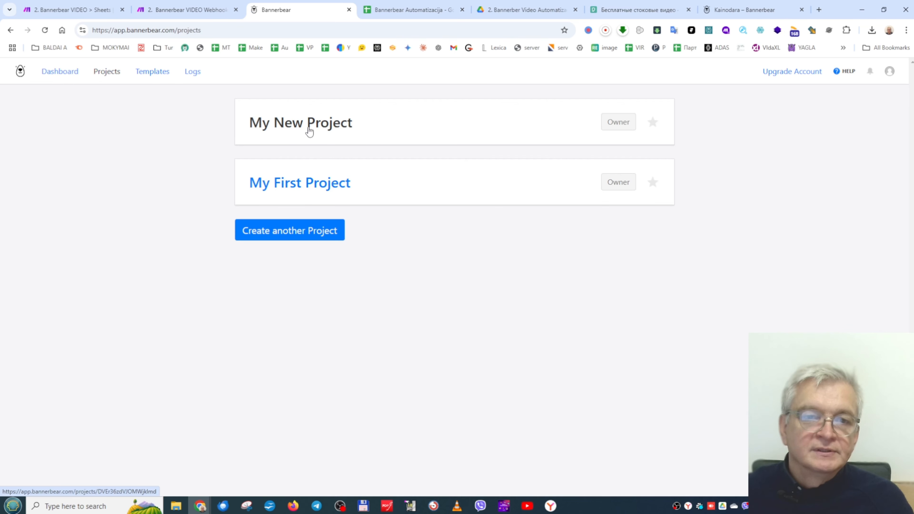
left_click(316, 131)
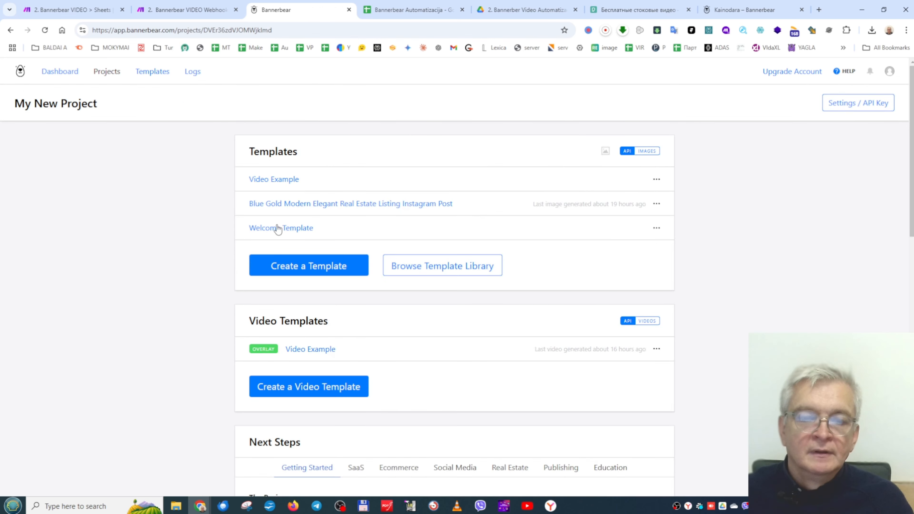
View the Blue Gold Modern Elegant Real Estate Listing Instagram Post template and its page.
left_click(330, 204)
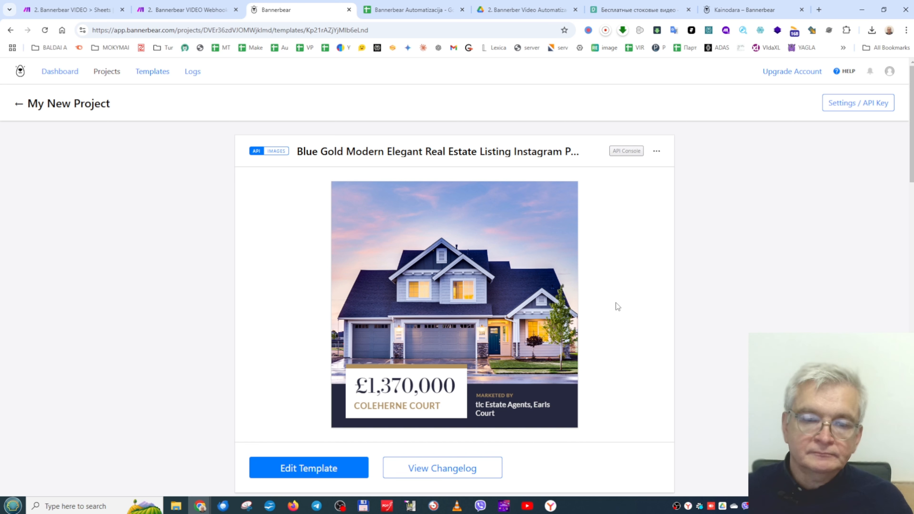
scroll(616, 303, "down", 6)
scroll(615, 303, "up", 4)
scroll(617, 306, "up", 1)
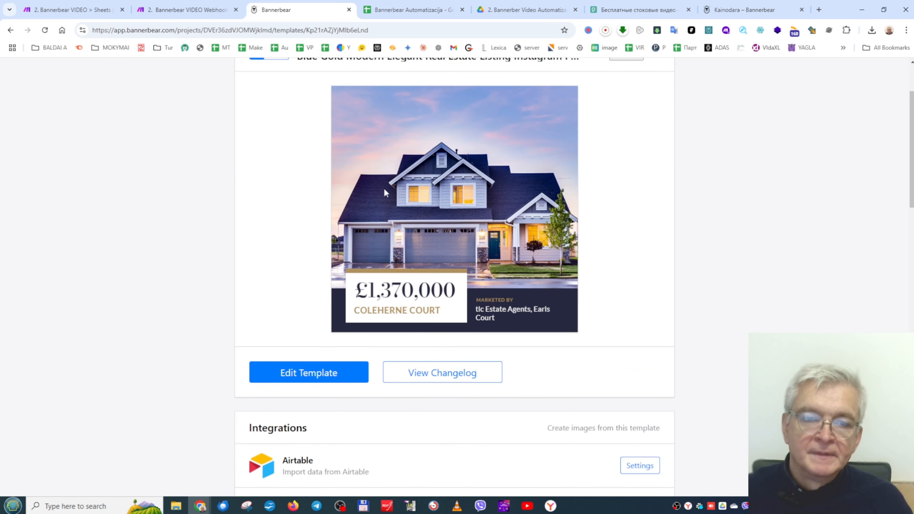
Try shifting the price text slightly upward in the template editor, and leave without saving to return to My New Project.
left_click(288, 373)
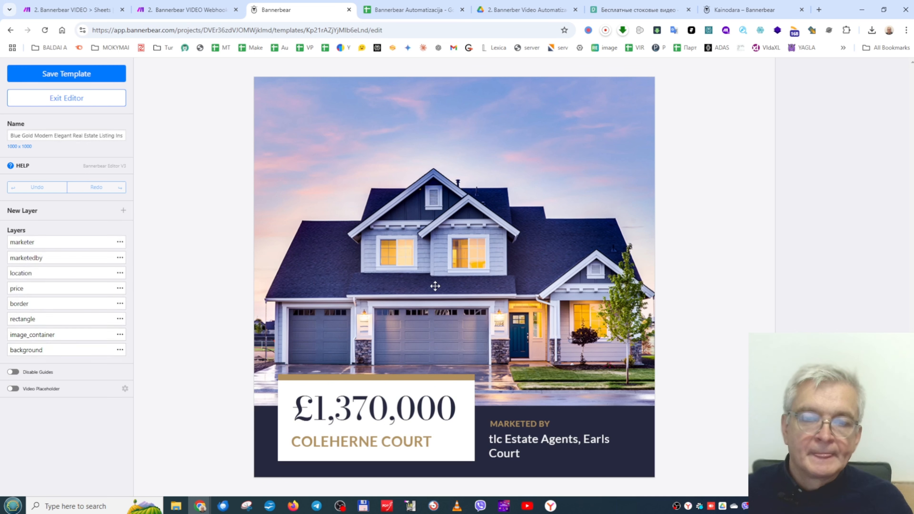
mouse_move(426, 407)
left_mouse_down()
mouse_move(426, 393)
mouse_move(426, 404)
left_mouse_up()
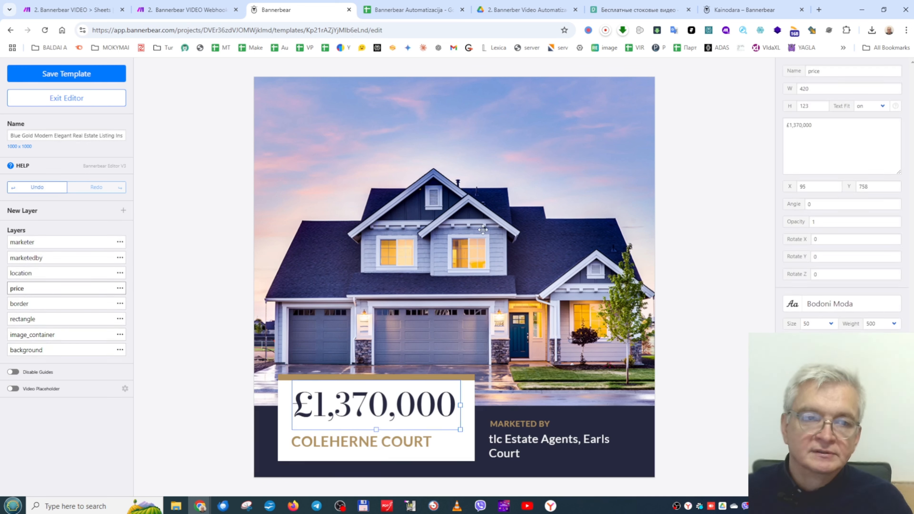
left_click(67, 98)
left_click(500, 91)
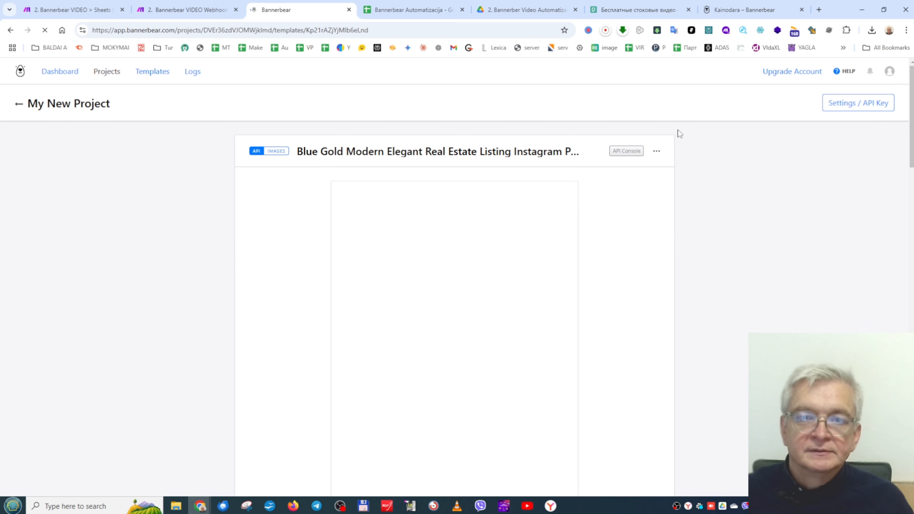
left_click(20, 105)
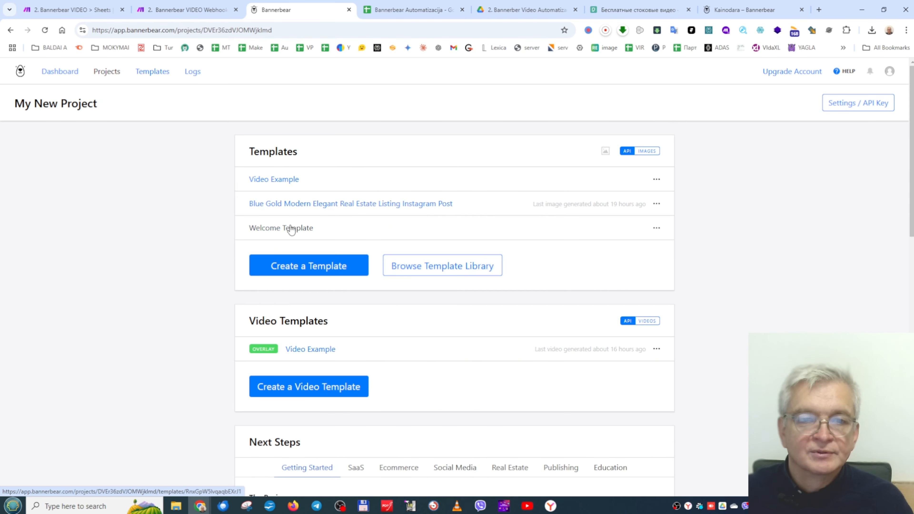
Examine the API Console and generated images list on the Blue Gold Modern Elegant Real Estate Listing Instagram Post template page.
left_click(297, 207)
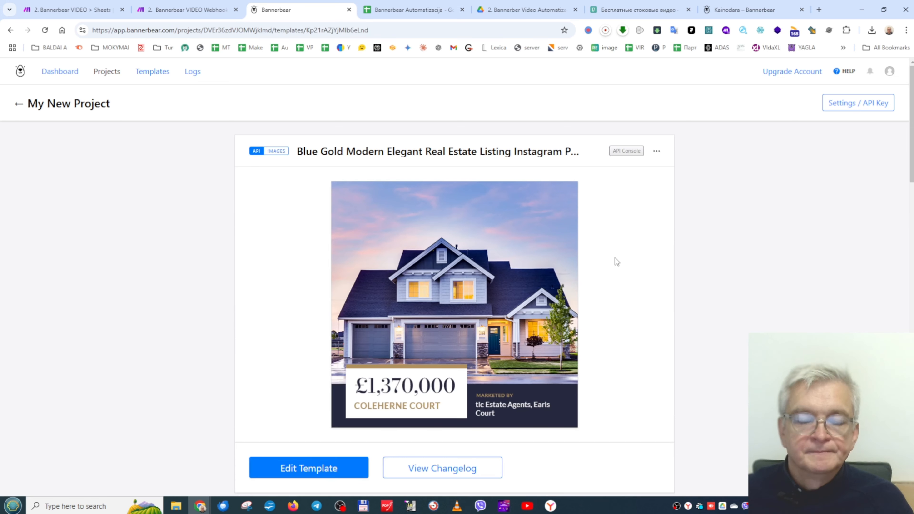
scroll(615, 258, "down", 4)
scroll(615, 257, "down", 12)
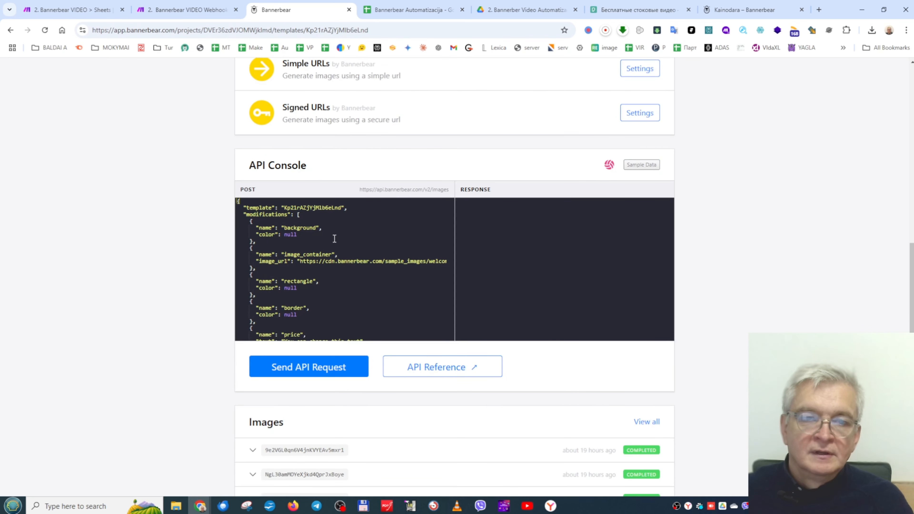
scroll(457, 318, "down", 4)
scroll(364, 308, "down", 3)
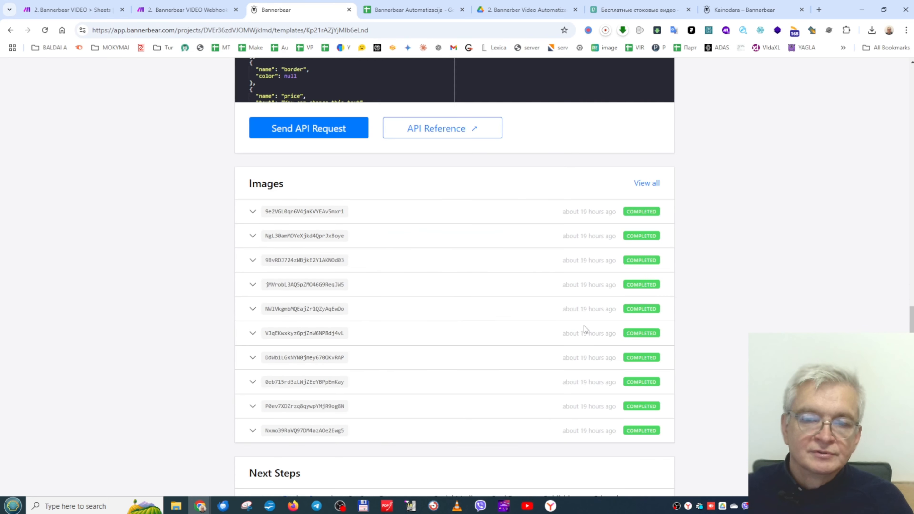
scroll(323, 394, "down", 4)
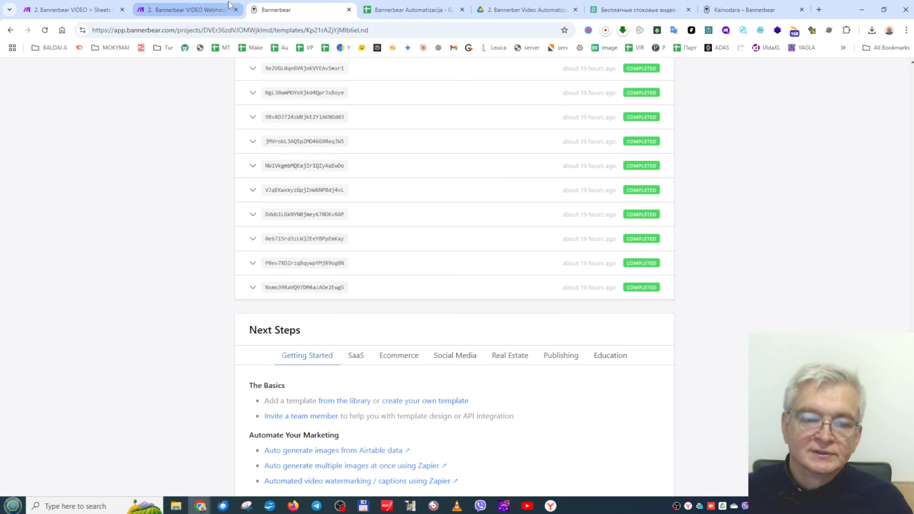
scroll(448, 235, "up", 12)
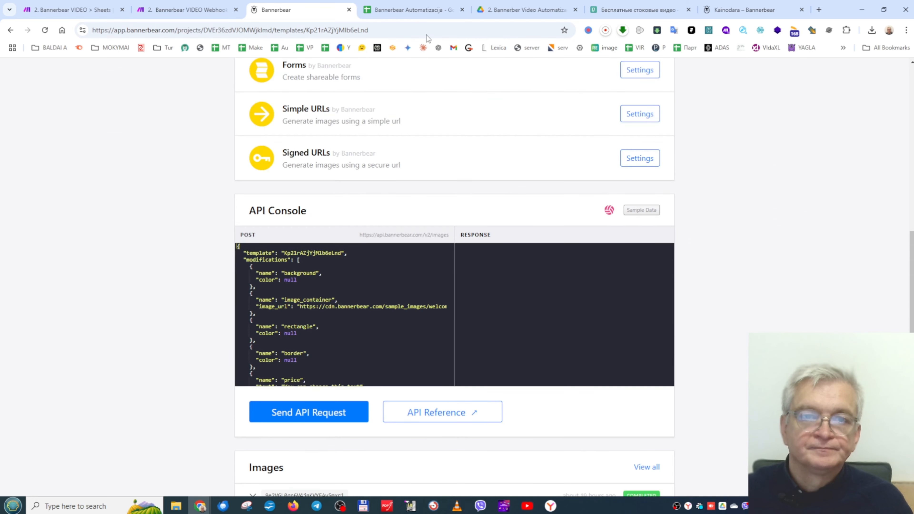
Switch to the Bannerbear Automatizacija spreadsheet and open the generated video link of the Greenwood Alea listing.
left_click(414, 10)
left_click(561, 163)
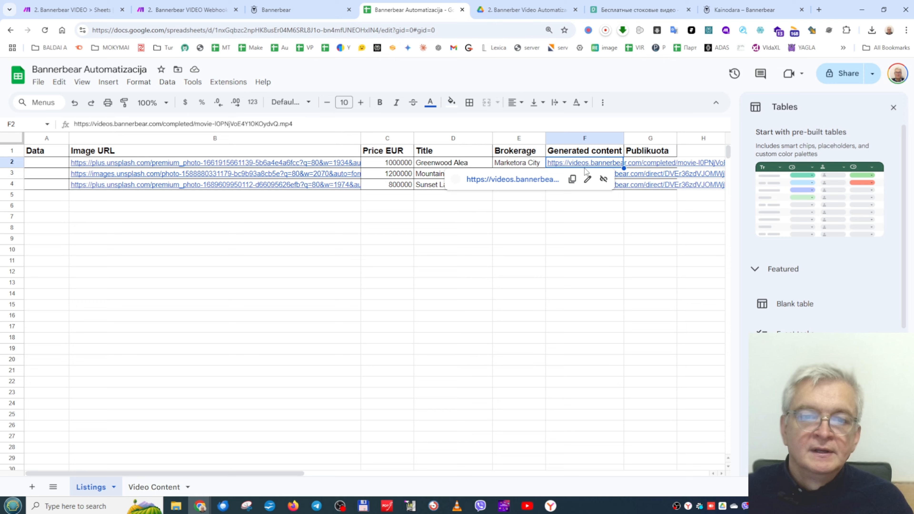
left_click(535, 182)
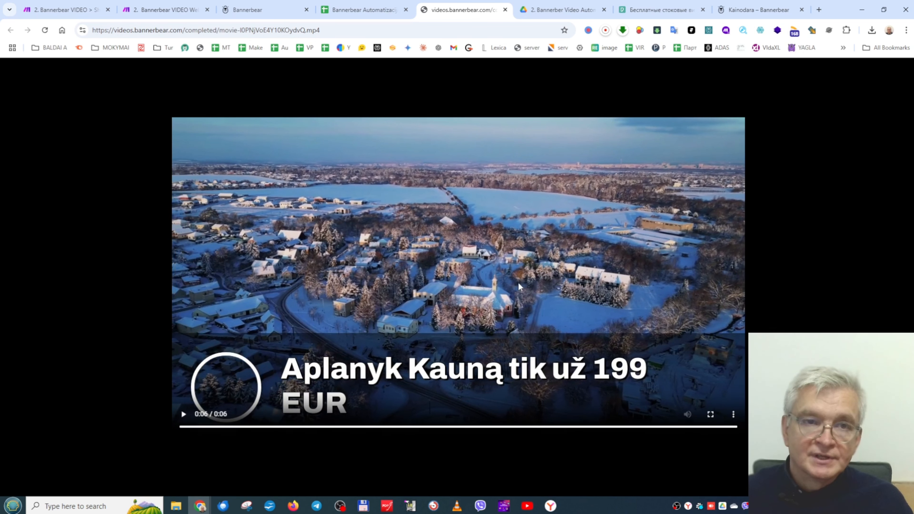
Return to the Listings sheet and open the generated image link of the Mountain Heights listing.
left_click(376, 10)
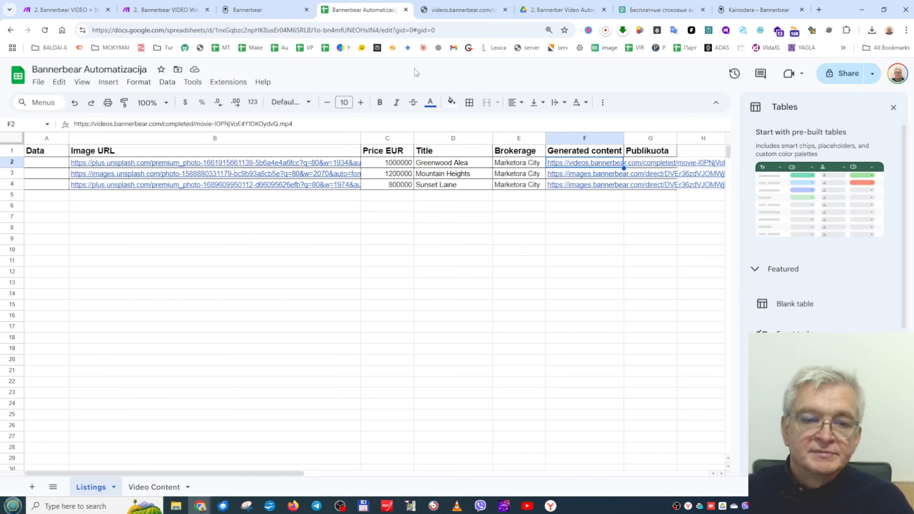
left_click(593, 174)
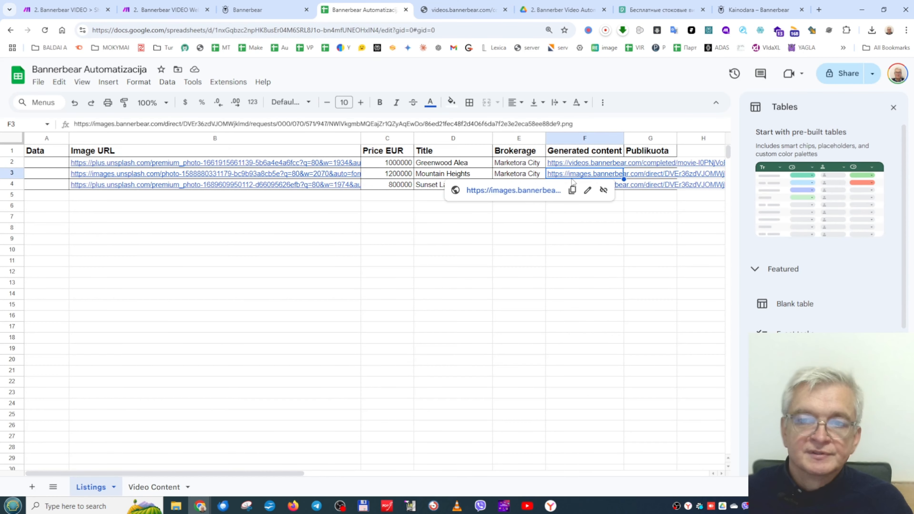
left_click(524, 191)
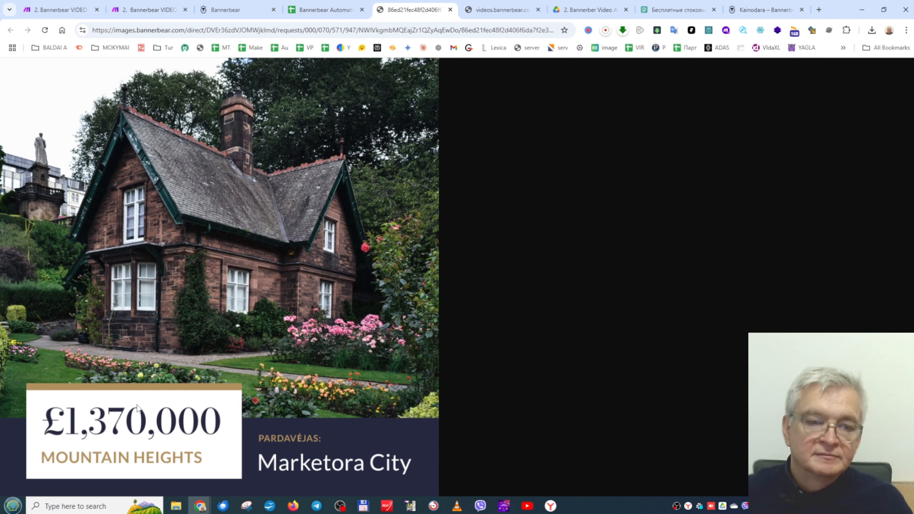
Go back to the Bannerbear Automatizacija spreadsheet and close the Tables sidebar.
left_click(341, 10)
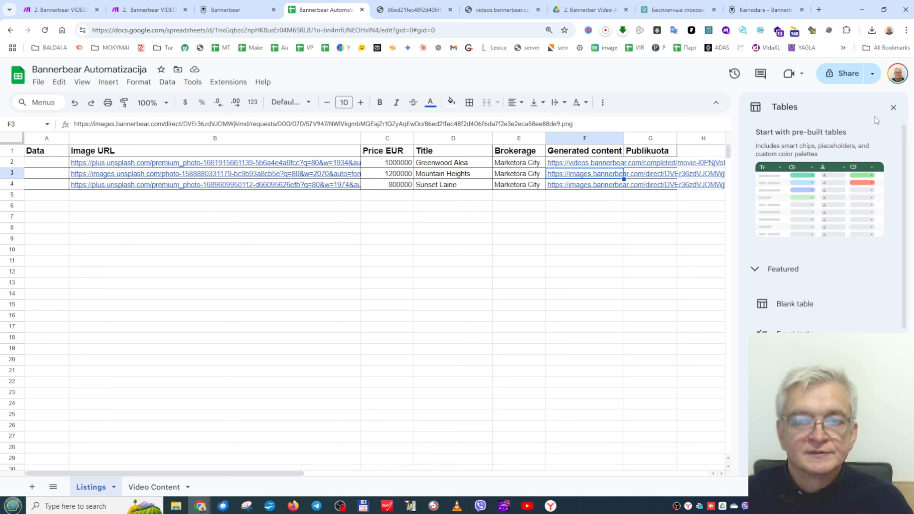
left_click(893, 107)
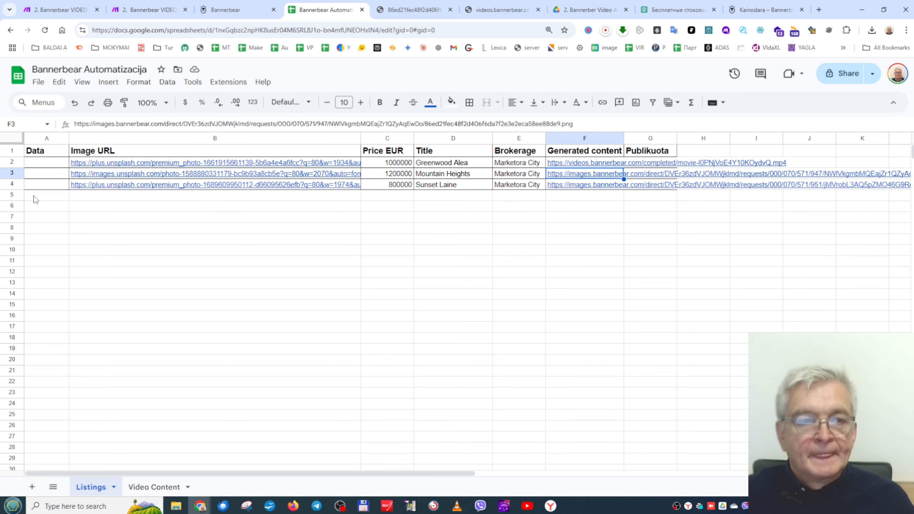
Switch to the Bannerbear VIDEO > Sheets scenario in Make and view the settings of the Google Sheets Search Rows module.
left_click(217, 4)
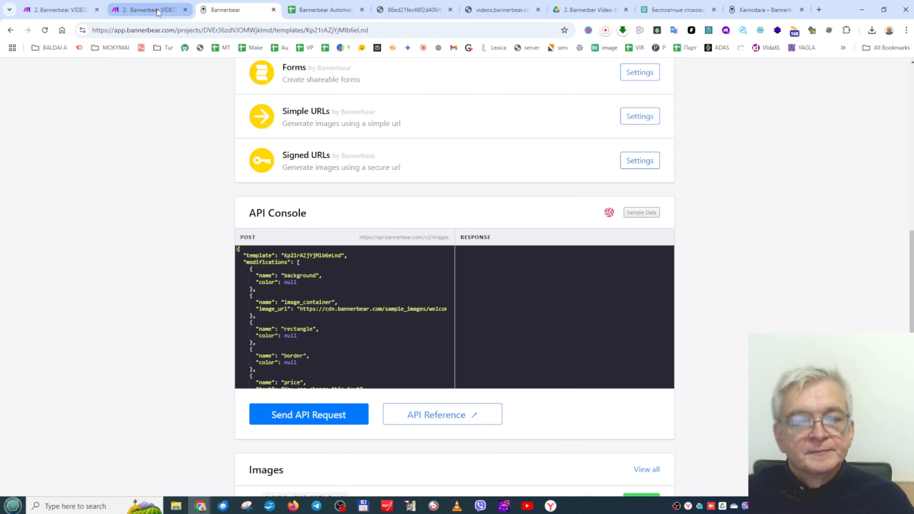
left_click(157, 12)
left_click(59, 10)
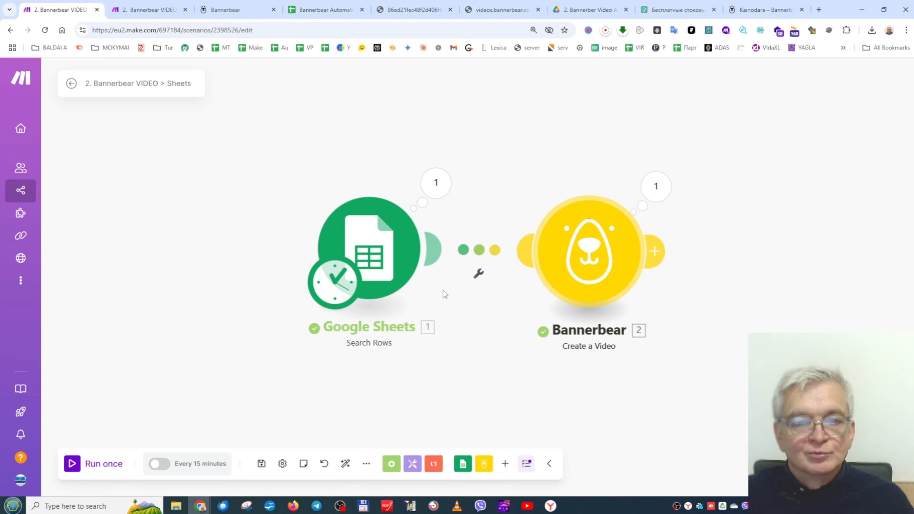
left_click(367, 267)
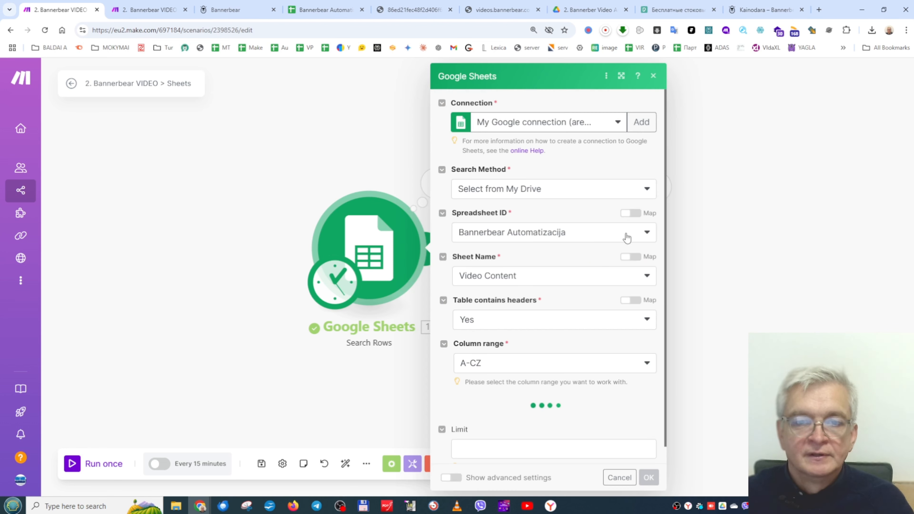
View the Listings sheet and the Bannerbear VIDEO Webhook > Google Sheets scenario, and dismiss the Search Rows settings in the first scenario.
left_click(334, 17)
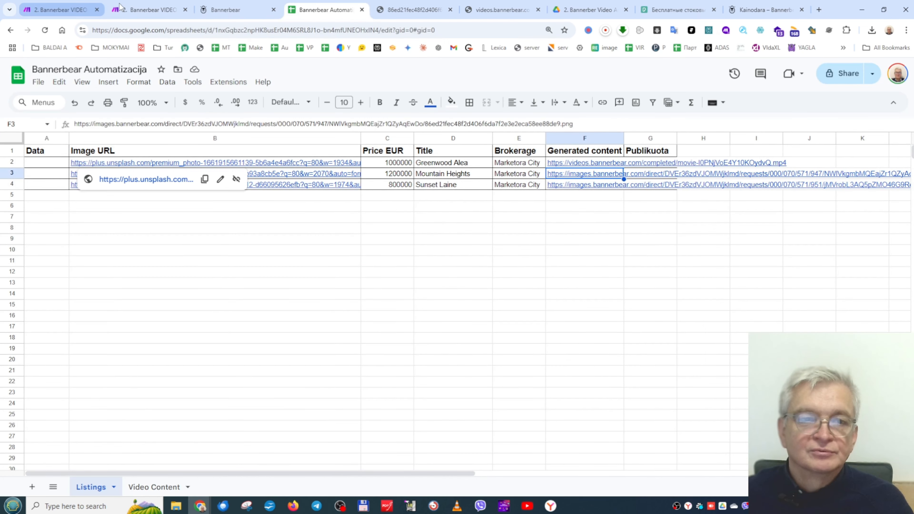
left_click(86, 9)
left_click(136, 10)
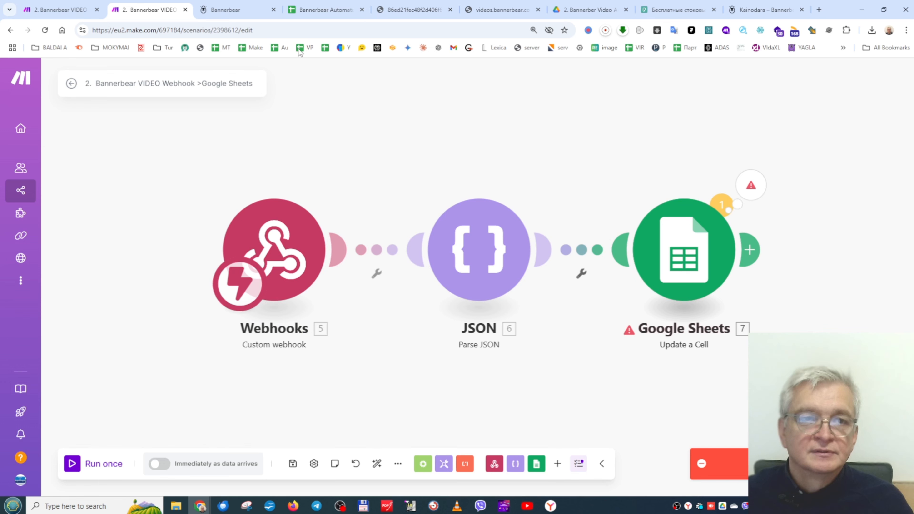
left_click(316, 8)
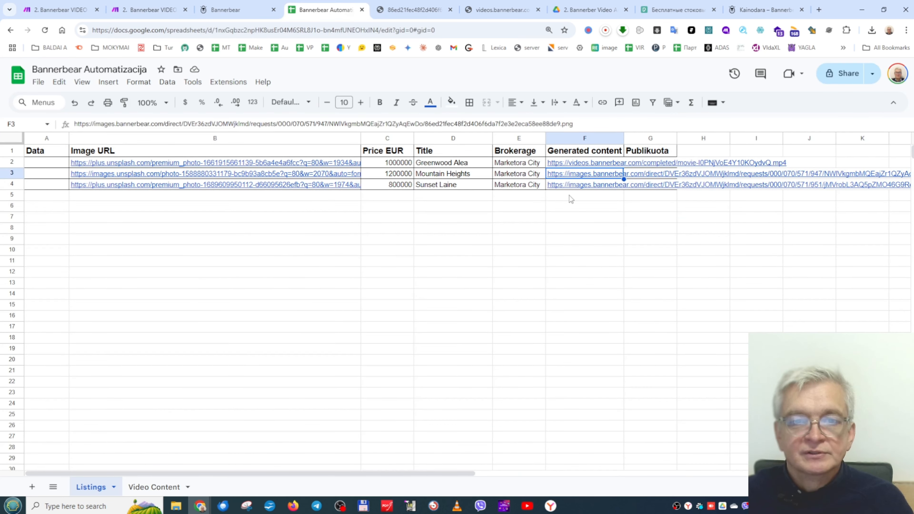
left_click(58, 10)
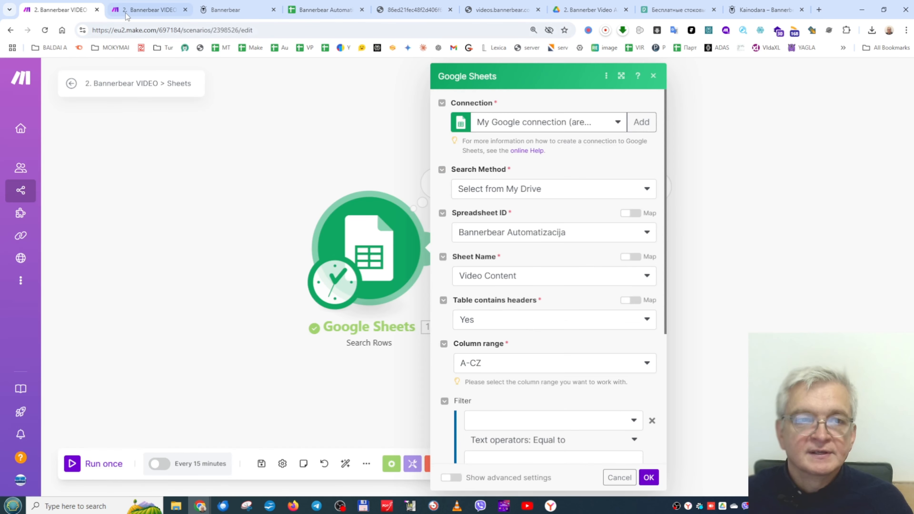
left_click(685, 97)
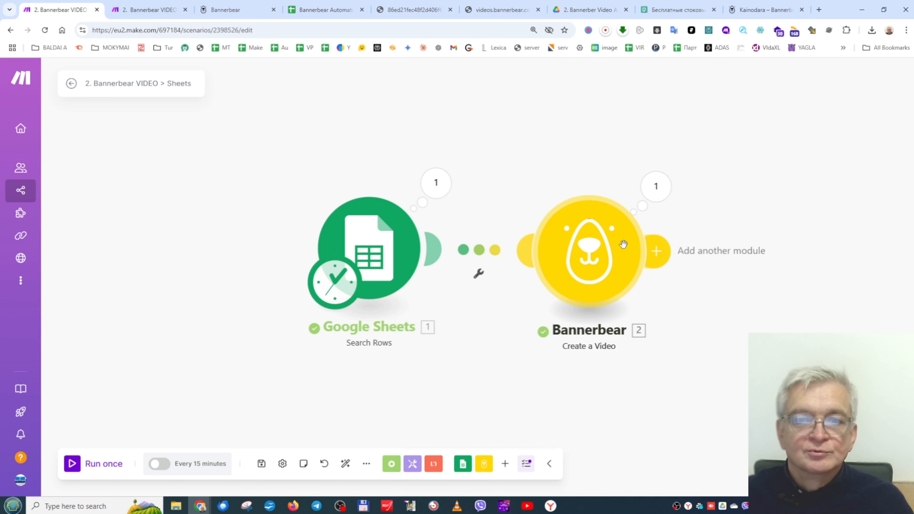
Examine the Bannerbear Create a Video module's template, input media URL and the text and avatar layer modifications, and close its settings.
left_click(608, 248)
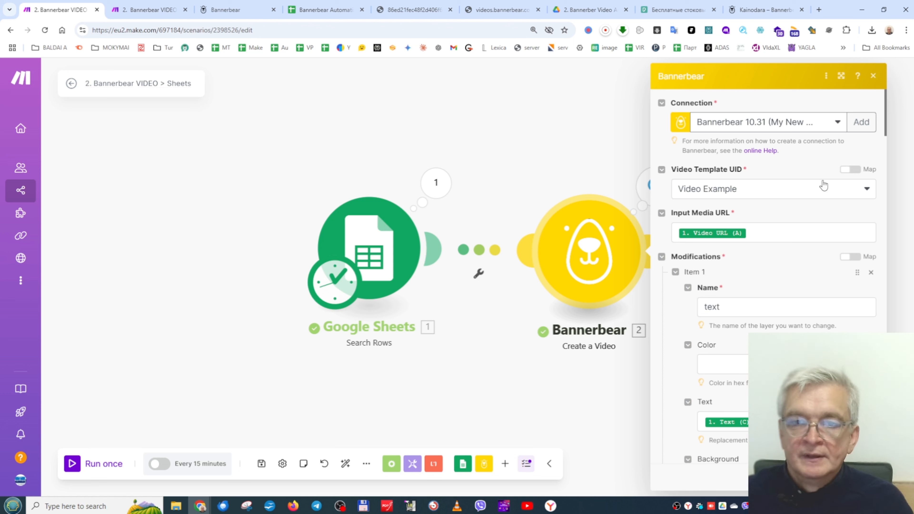
left_click(866, 189)
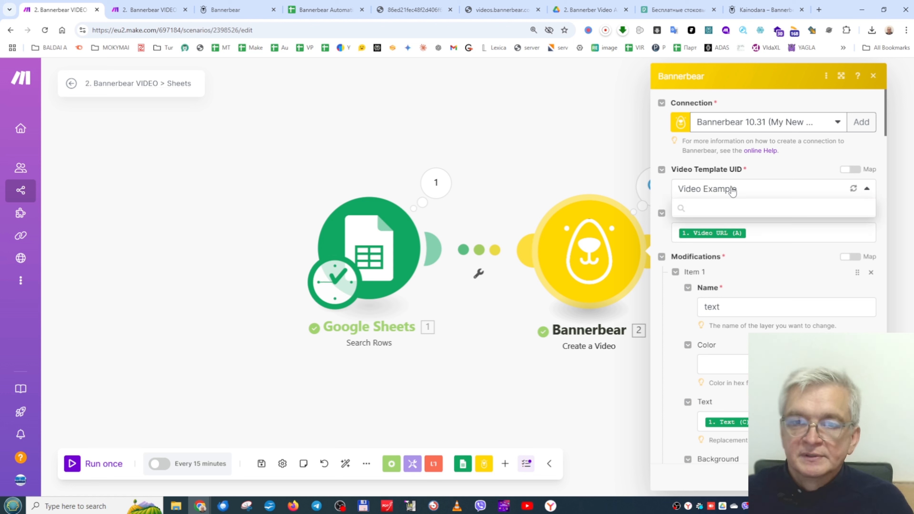
left_click(773, 189)
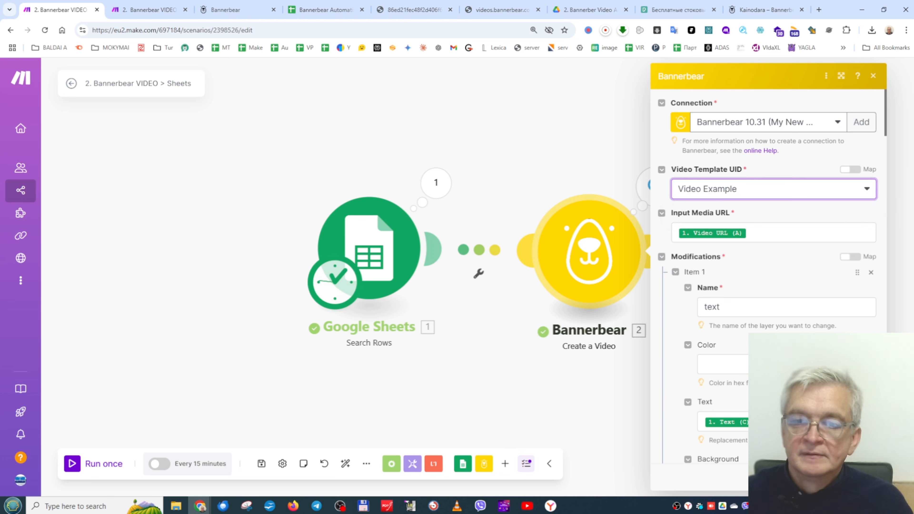
scroll(773, 273, "down", 15)
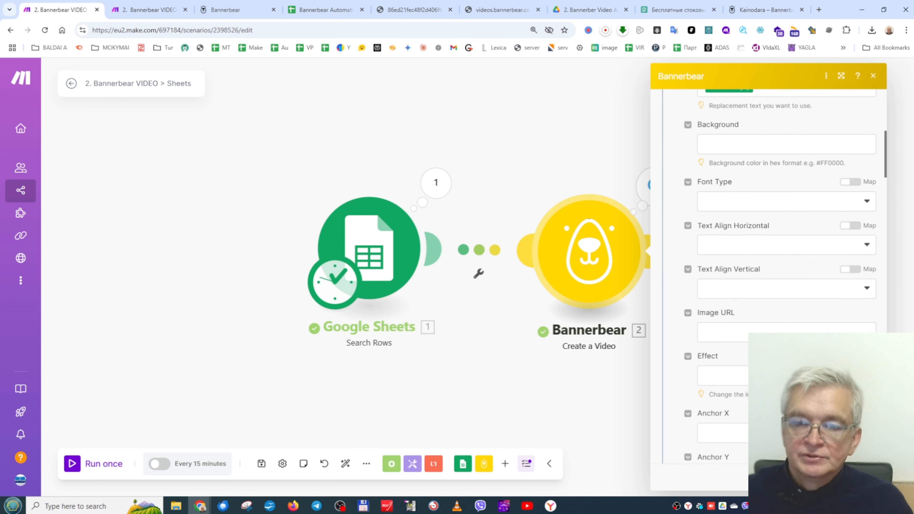
scroll(773, 273, "down", 15)
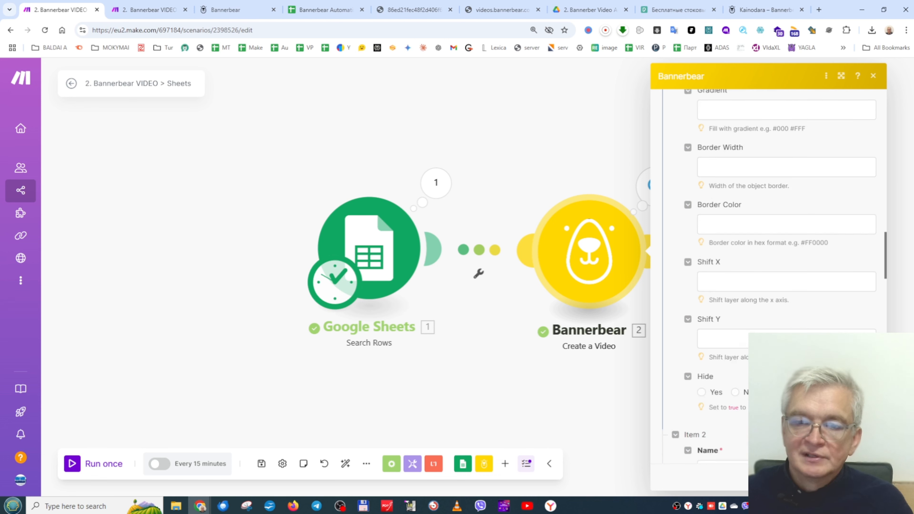
scroll(742, 234, "up", 5)
scroll(742, 235, "down", 8)
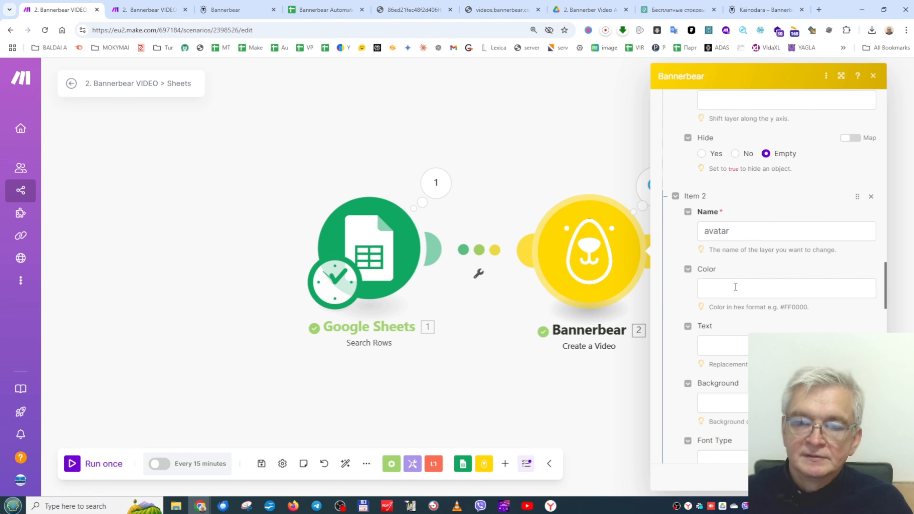
scroll(769, 316, "down", 8)
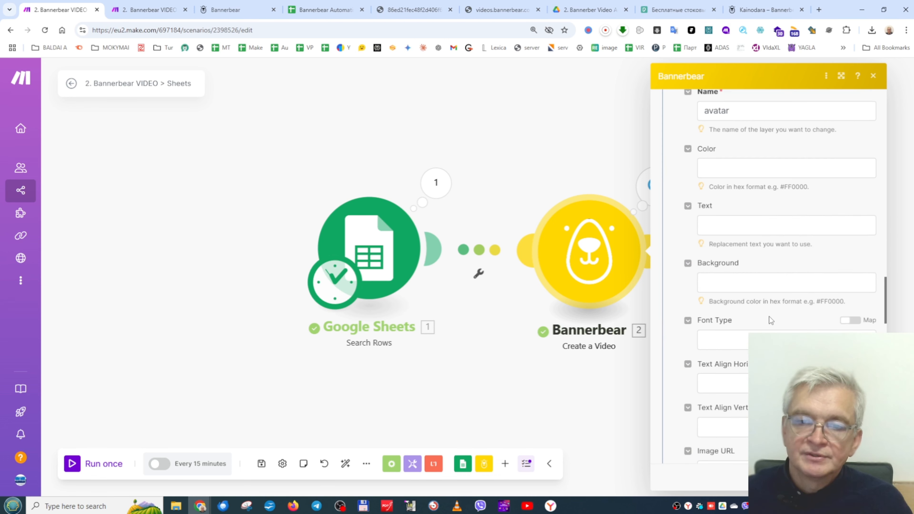
scroll(762, 266, "down", 10)
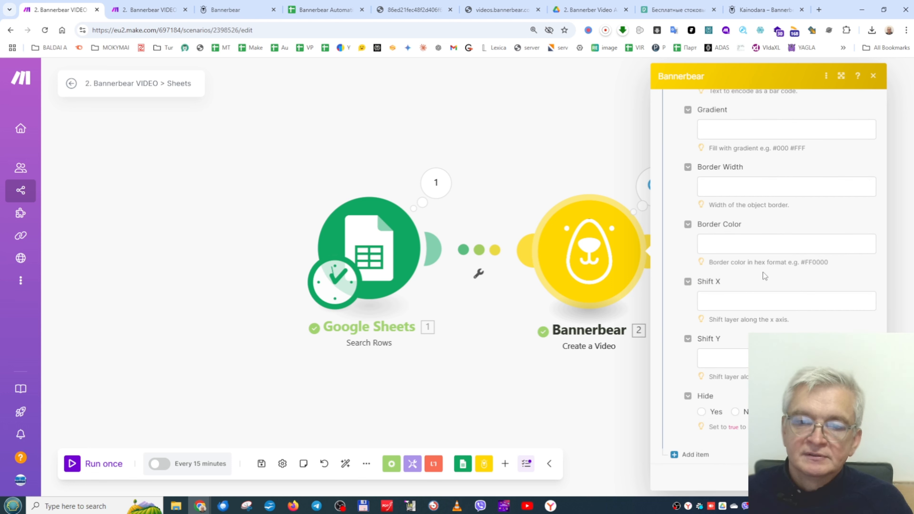
scroll(762, 272, "up", 9)
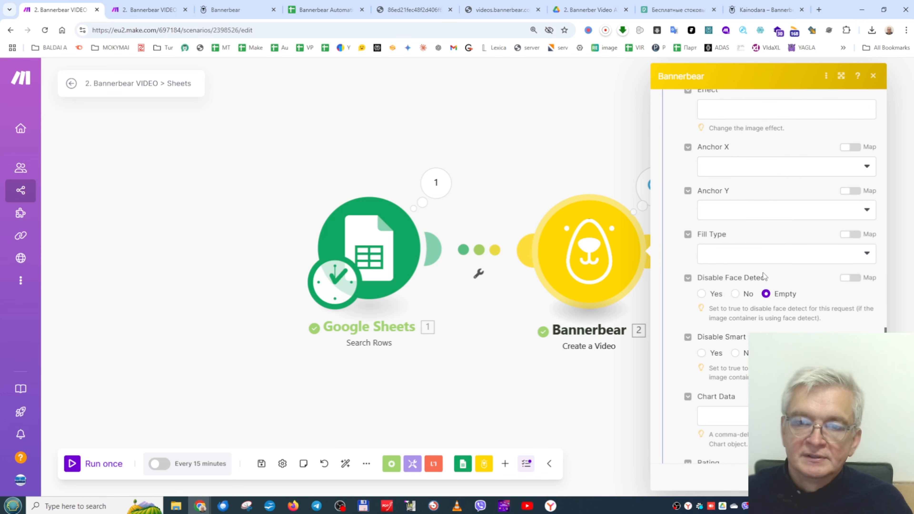
scroll(763, 272, "up", 6)
scroll(762, 273, "down", 10)
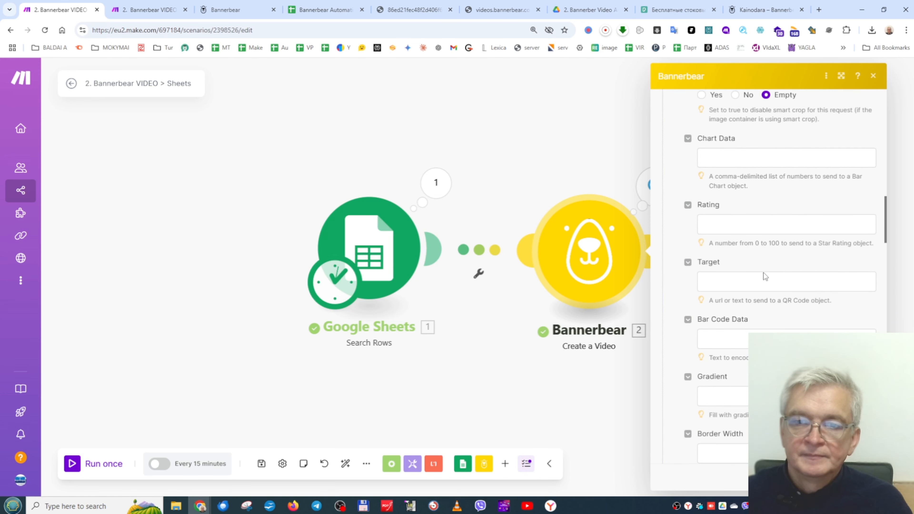
scroll(763, 272, "up", 12)
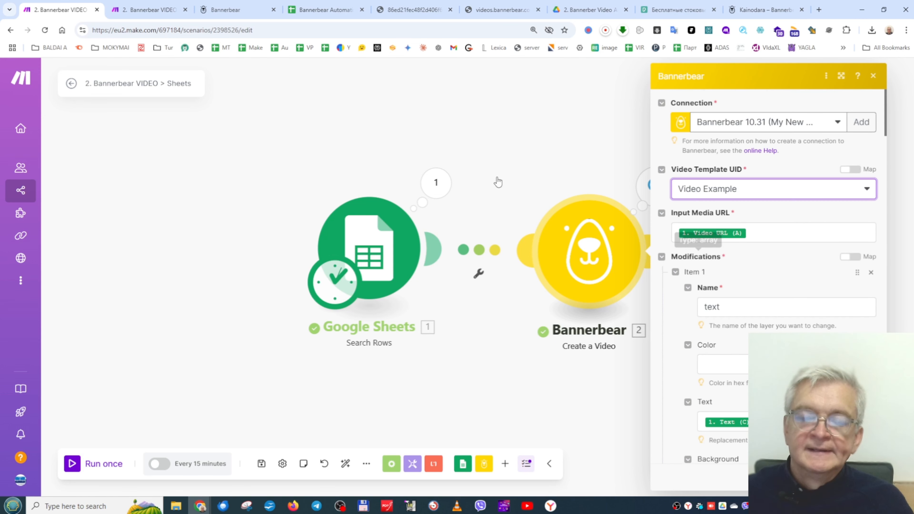
left_click(492, 137)
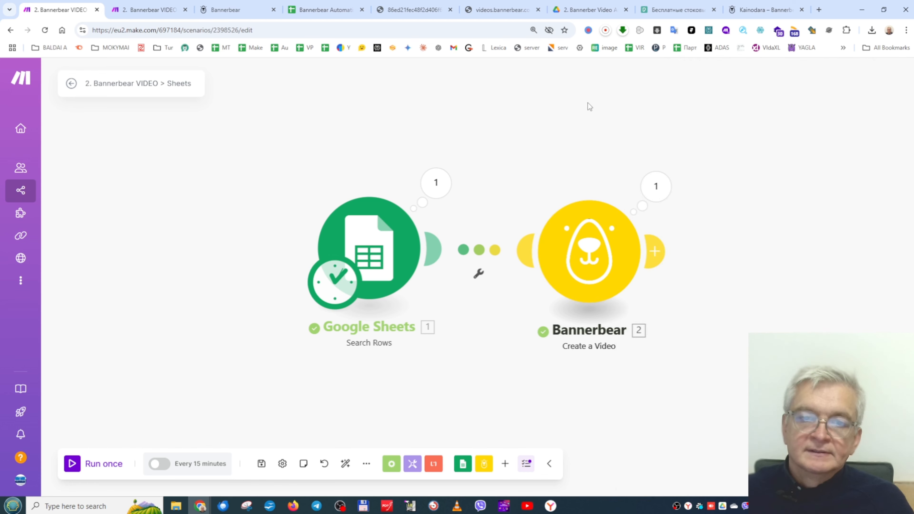
Open the Bannerbear VIDEO Webhook > Google Sheets scenario and save it.
left_click(142, 10)
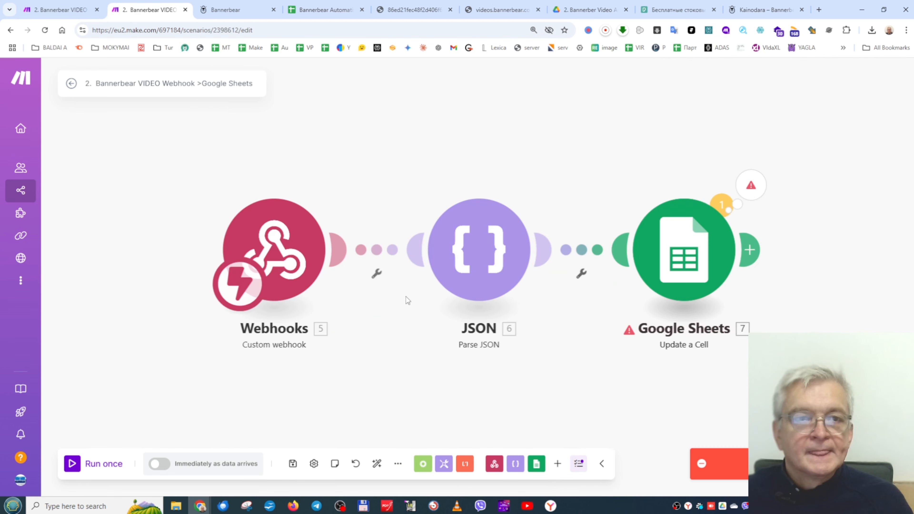
left_click(293, 463)
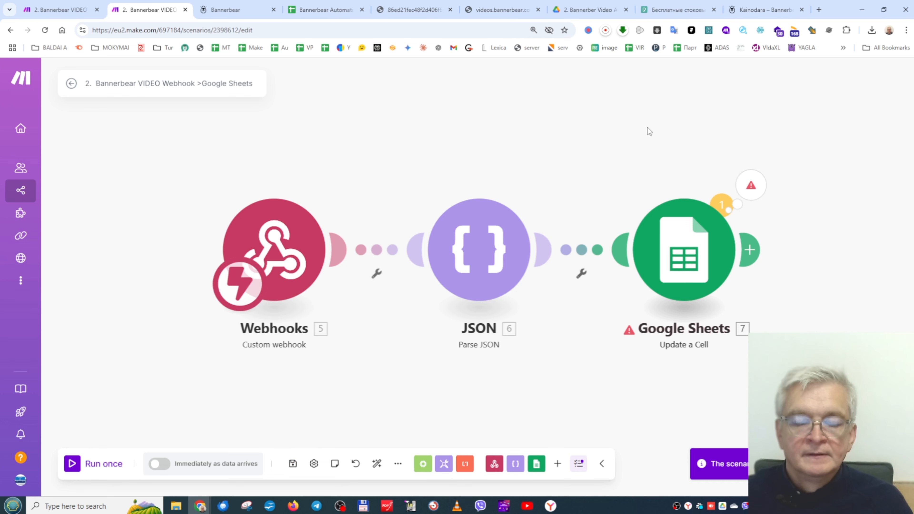
Switch back to the Listings sheet of the Bannerbear Automatizacija spreadsheet.
left_click(217, 7)
left_click(150, 10)
left_click(324, 10)
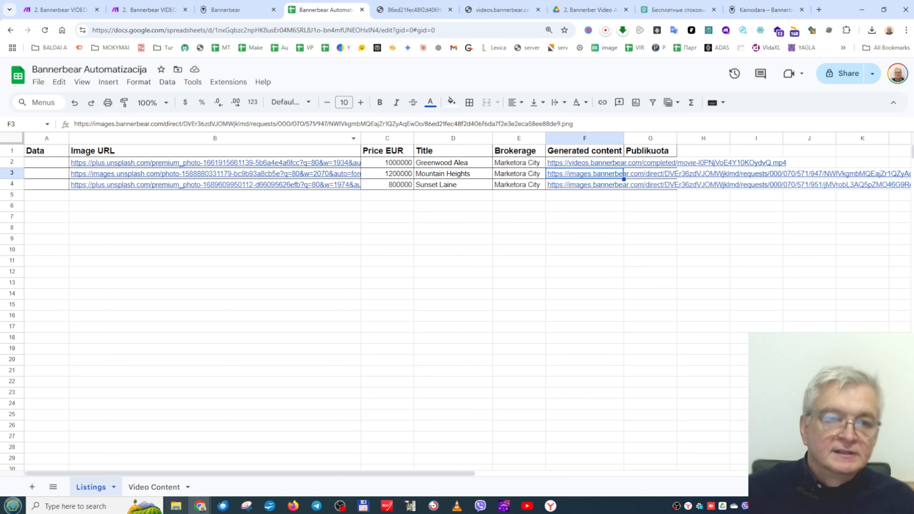
Preview the logo and video files linked in row 2 of the Video Content sheet, and view the generated Bannerbear video.
left_click(154, 487)
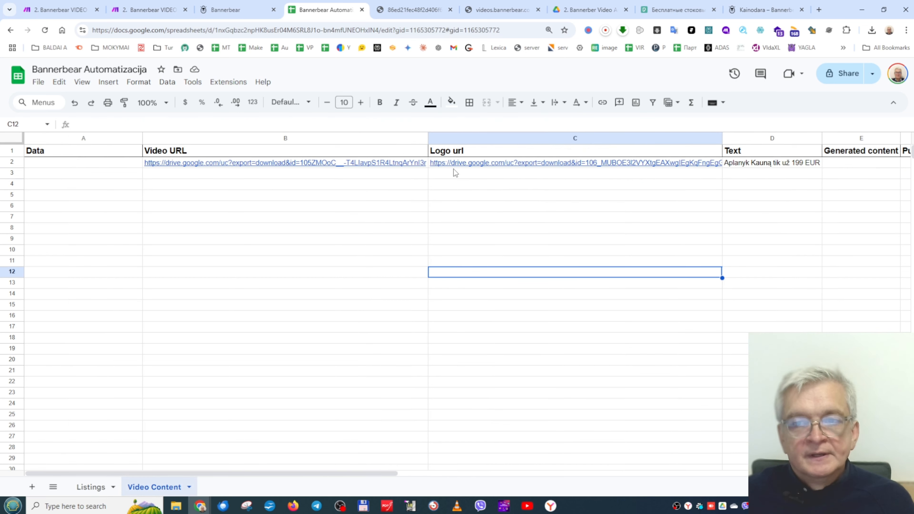
mouse_move(453, 163)
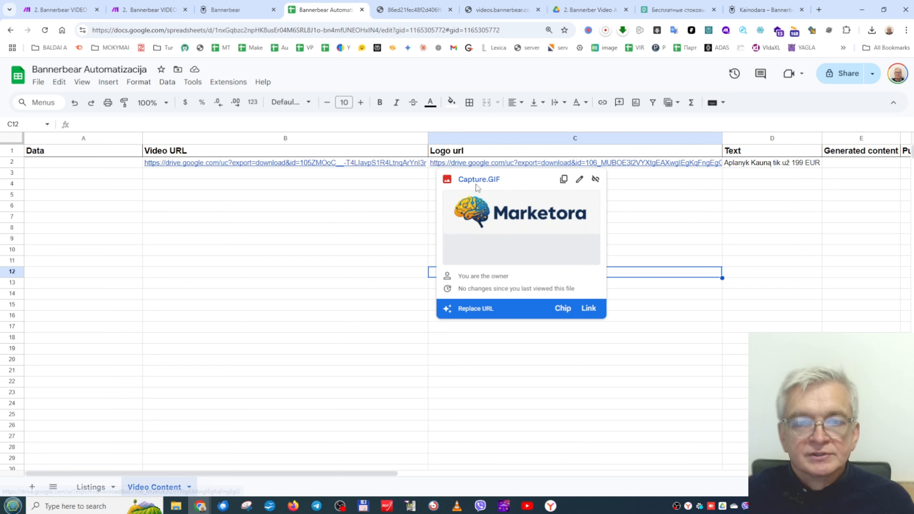
left_click(276, 163)
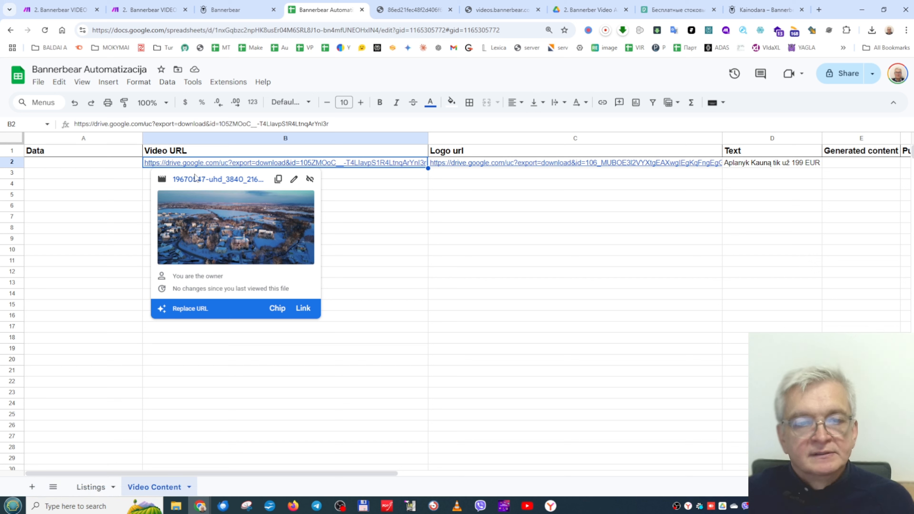
left_click(205, 184)
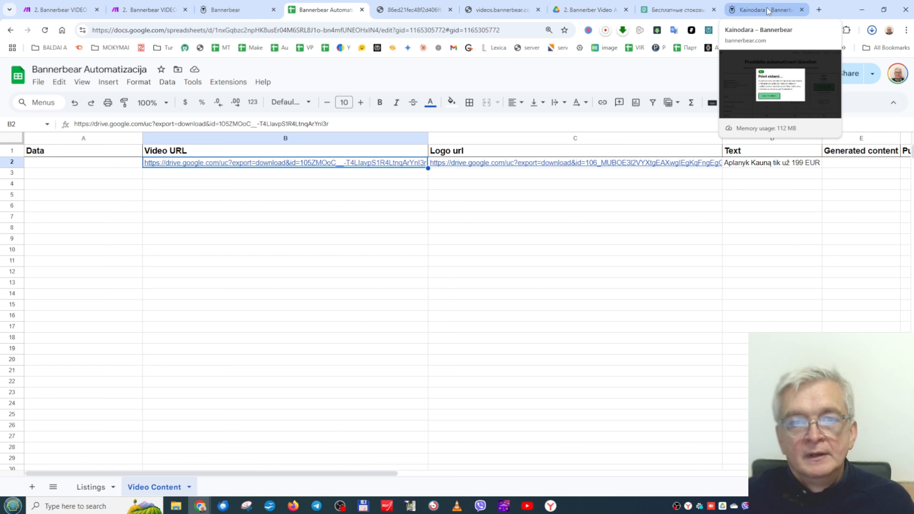
left_click(511, 11)
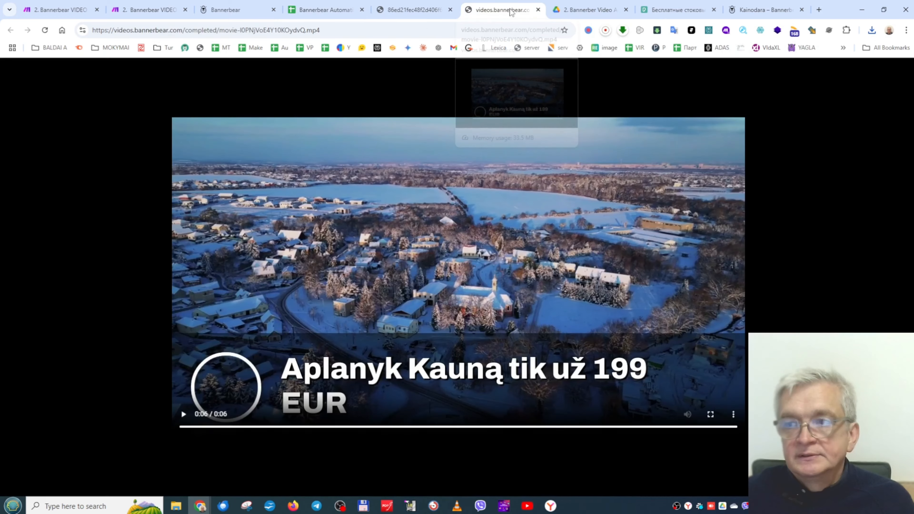
left_click(183, 414)
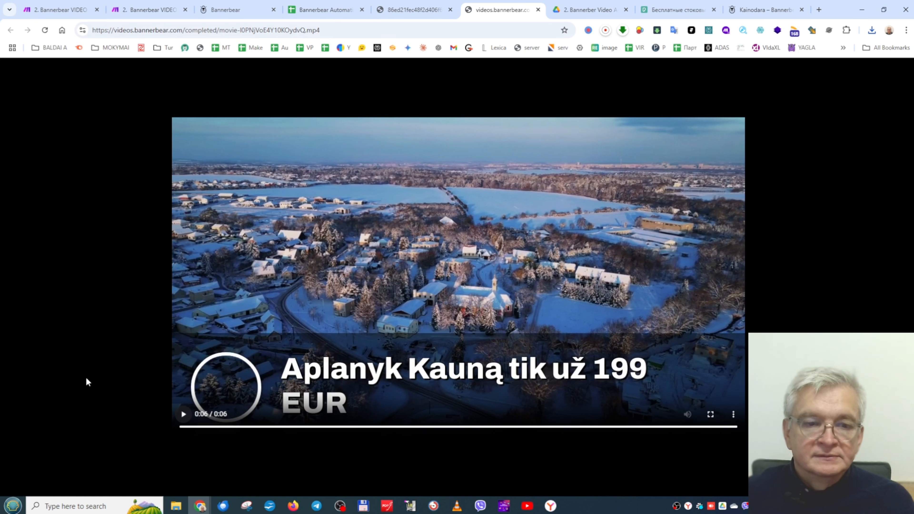
Return to the Video Content sheet and narrow the Video URL and Logo url columns so the remaining columns fit on screen.
left_click(343, 10)
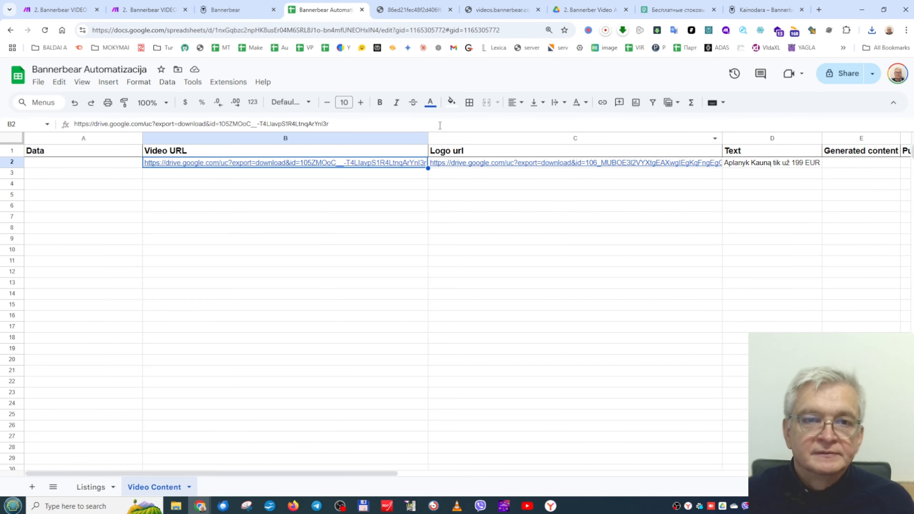
left_click_drag(428, 137, 306, 136)
left_click_drag(600, 138, 456, 138)
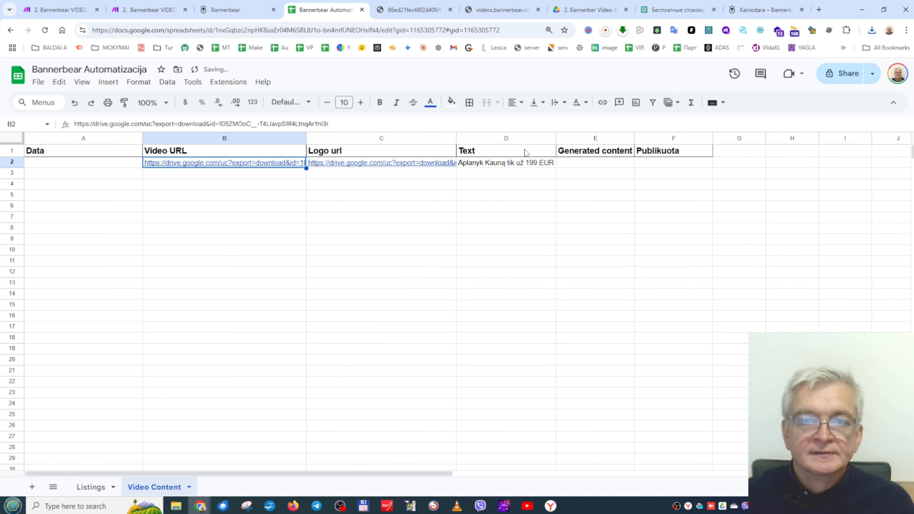
Add an "Audio url" column header in cell G1 of the Video Content sheet.
left_click(729, 150)
type("Audio")
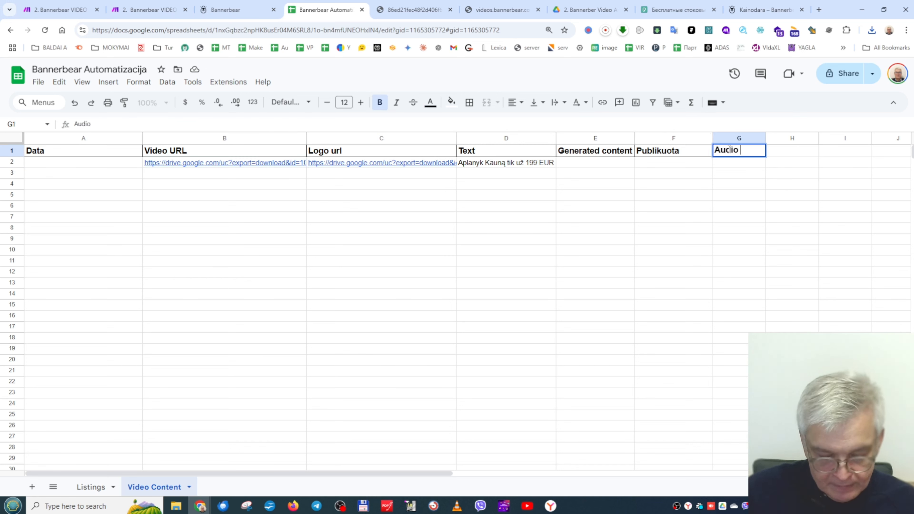
type(" url.")
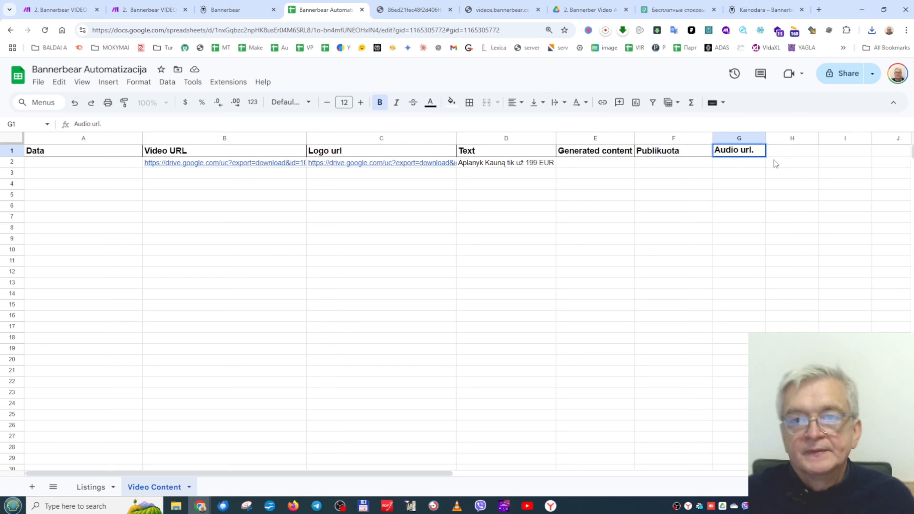
key("BackSpace")
left_click(759, 194)
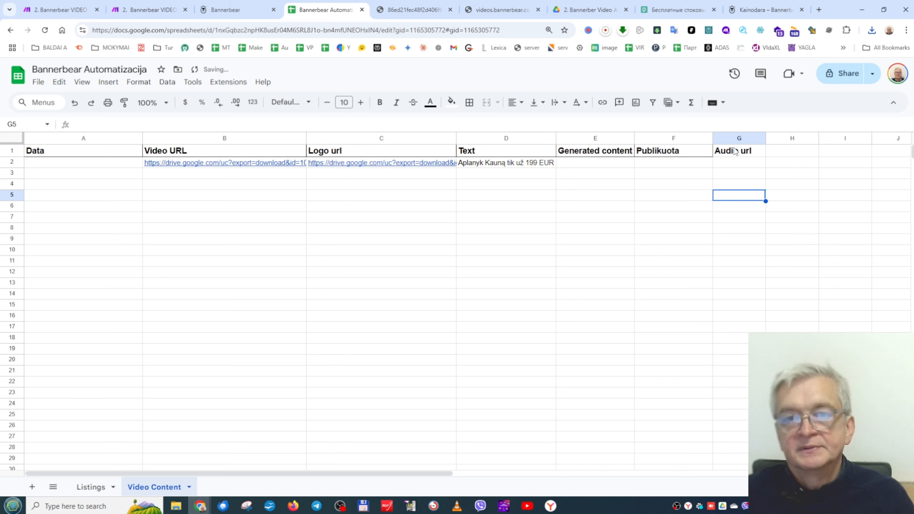
Apply all borders to the range A1:G2 of the Video Content sheet.
left_click(732, 154)
left_click_drag(732, 154, 82, 163)
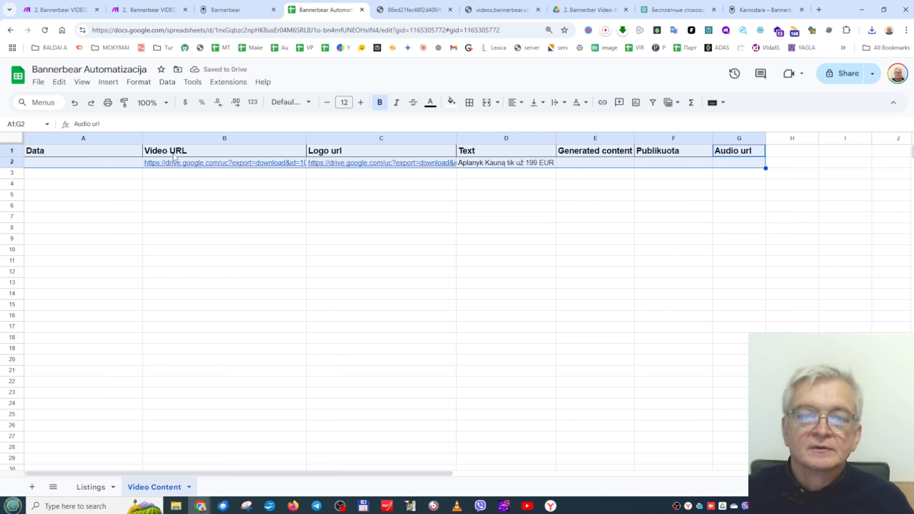
left_click(469, 102)
left_click(475, 125)
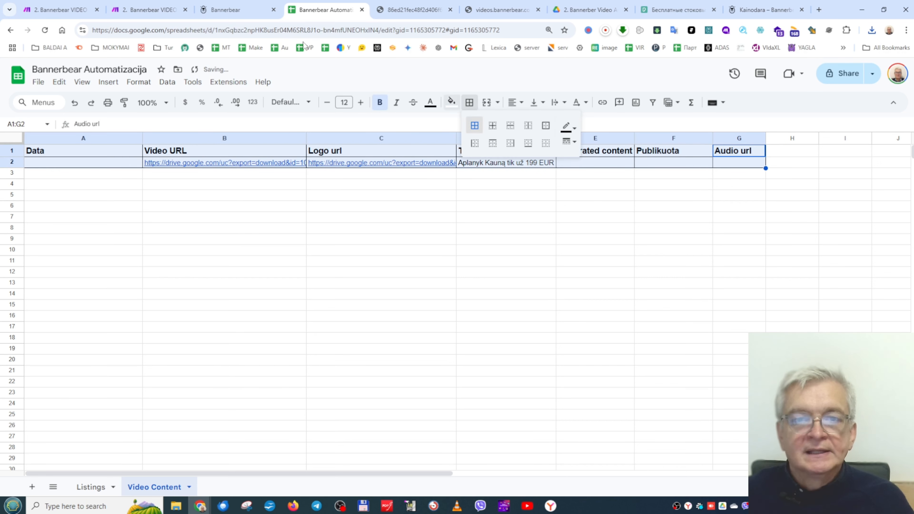
Review the Bannerbear real estate listing template, both Make scenarios and the Video Content sheet, ending on the template's page.
left_click(231, 13)
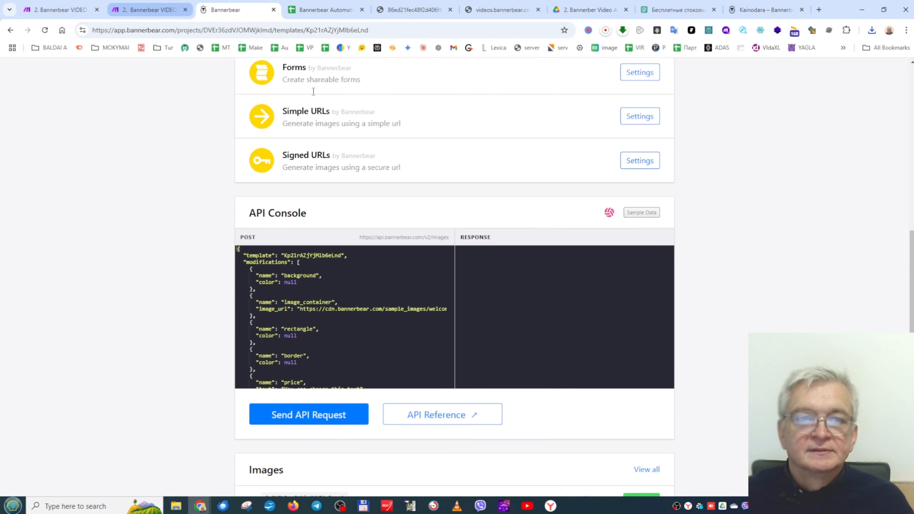
scroll(397, 155, "up", 10)
scroll(398, 155, "up", 3)
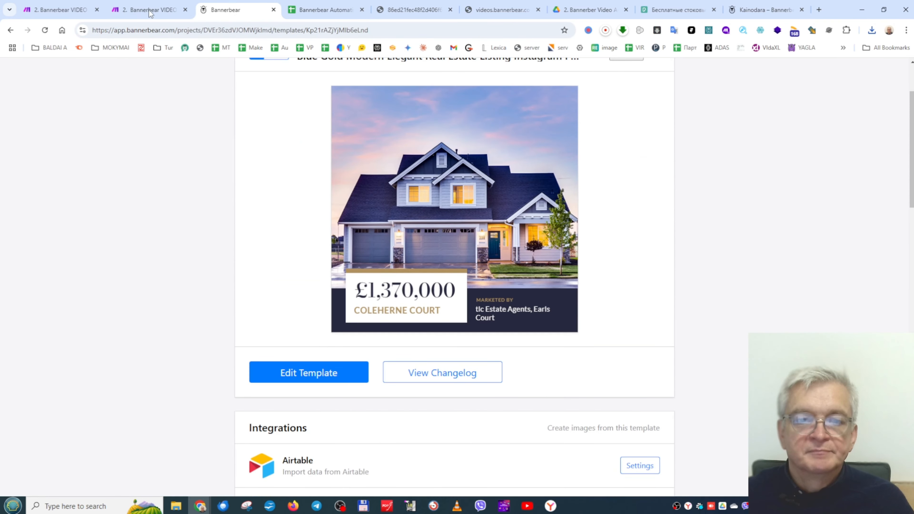
left_click(184, 15)
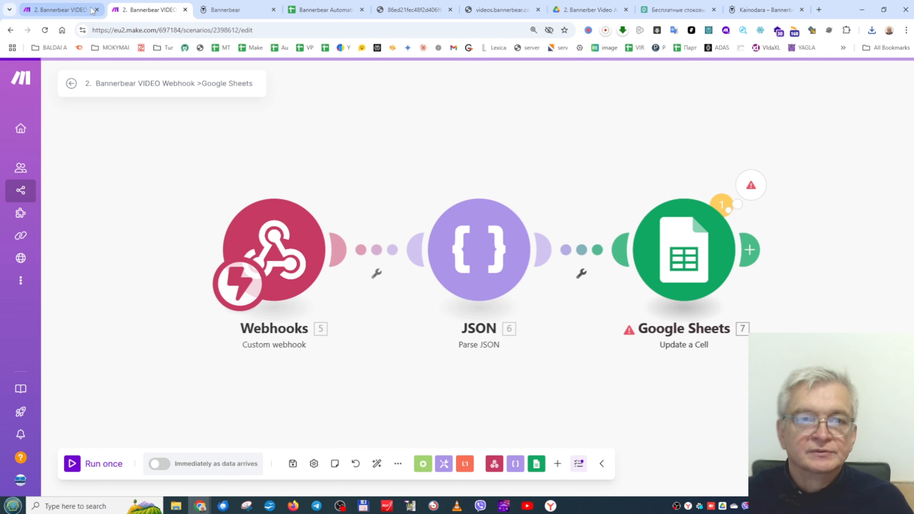
left_click(67, 8)
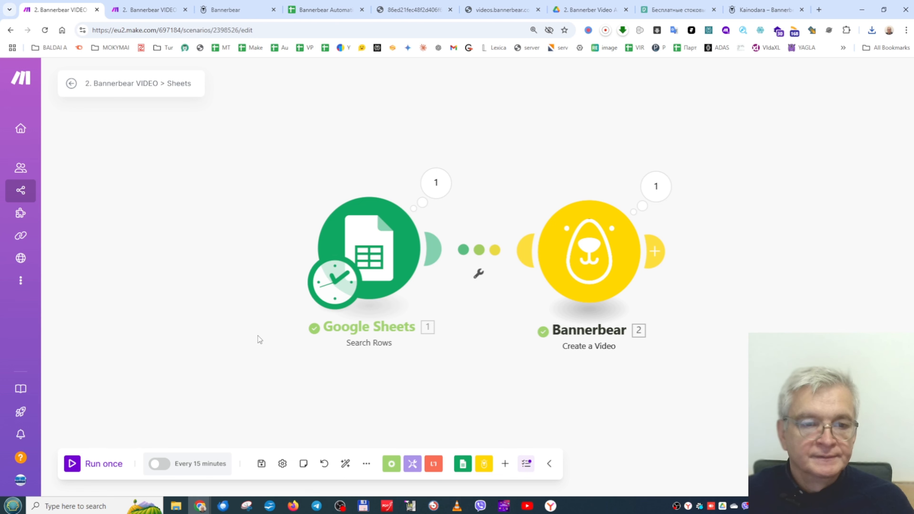
left_click(302, 11)
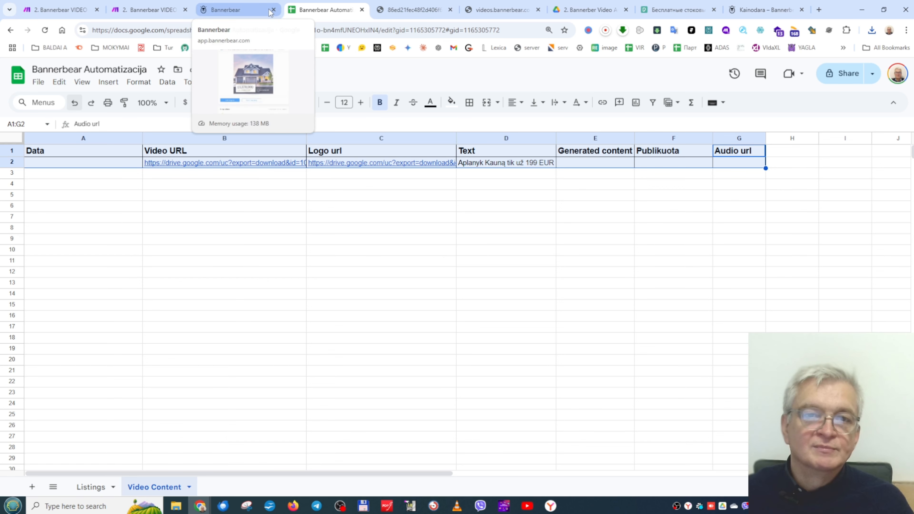
left_click(233, 10)
scroll(388, 209, "up", 3)
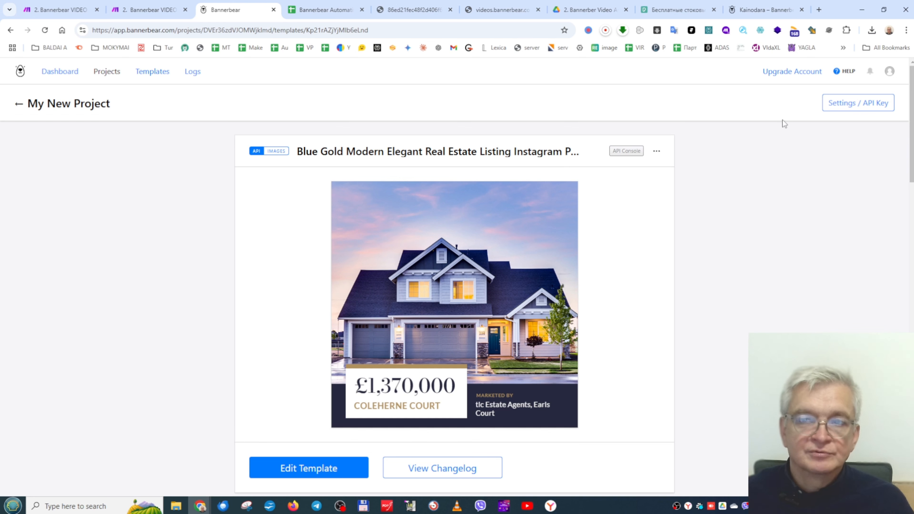
Browse Bannerbear's template library, examining the real estate, news, event, food, review, Open Graph and podcast designs.
left_click(152, 73)
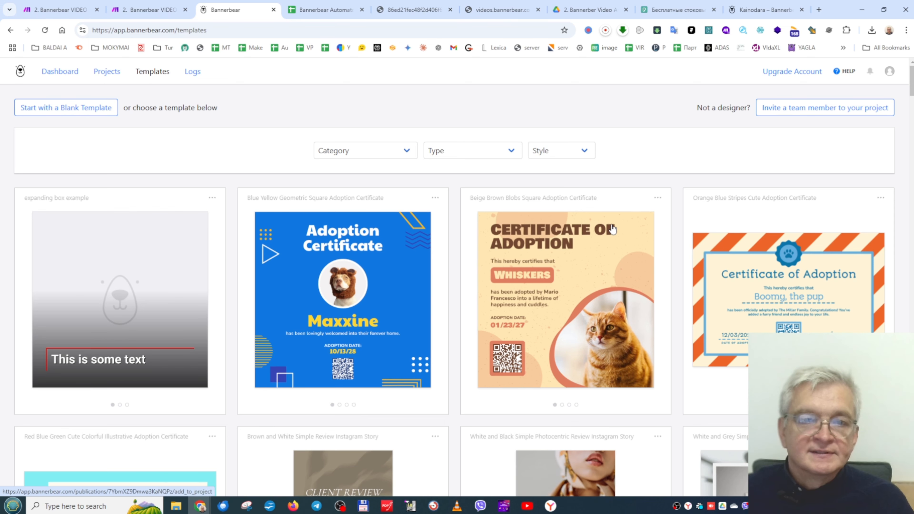
scroll(612, 229, "down", 10)
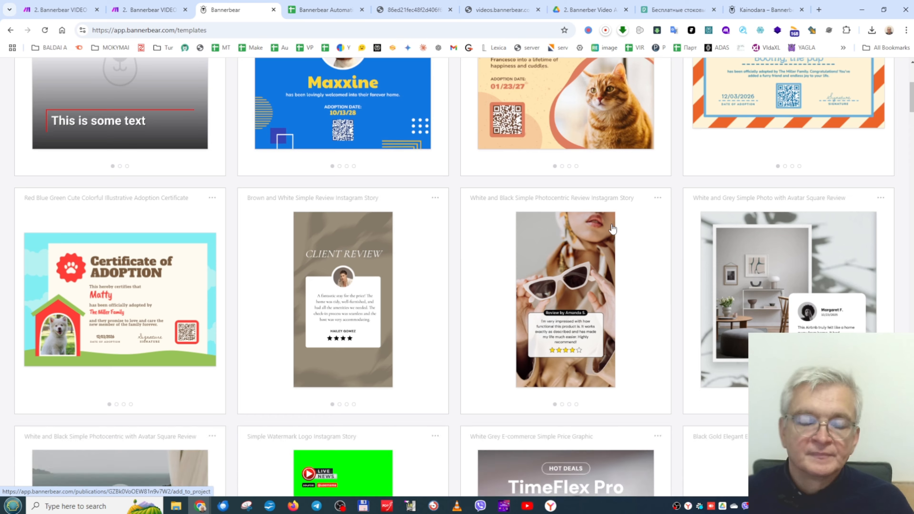
scroll(613, 228, "down", 7)
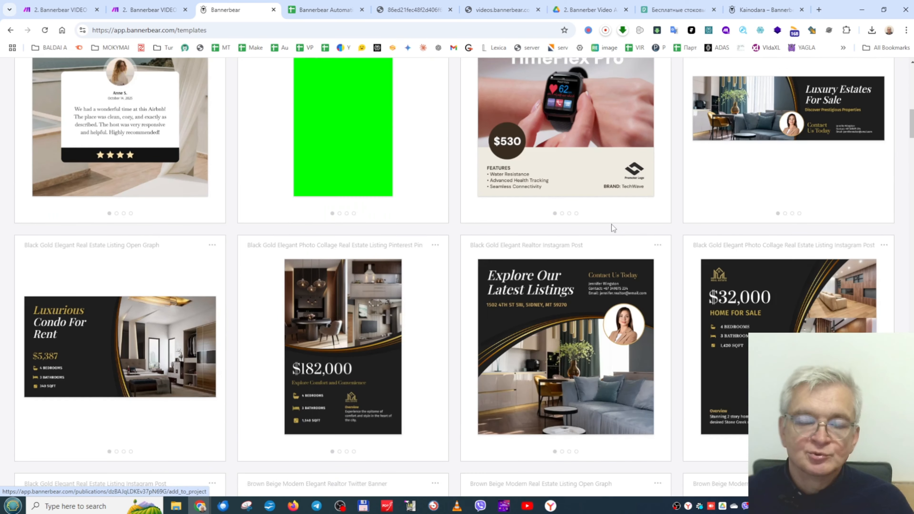
scroll(611, 223, "down", 9)
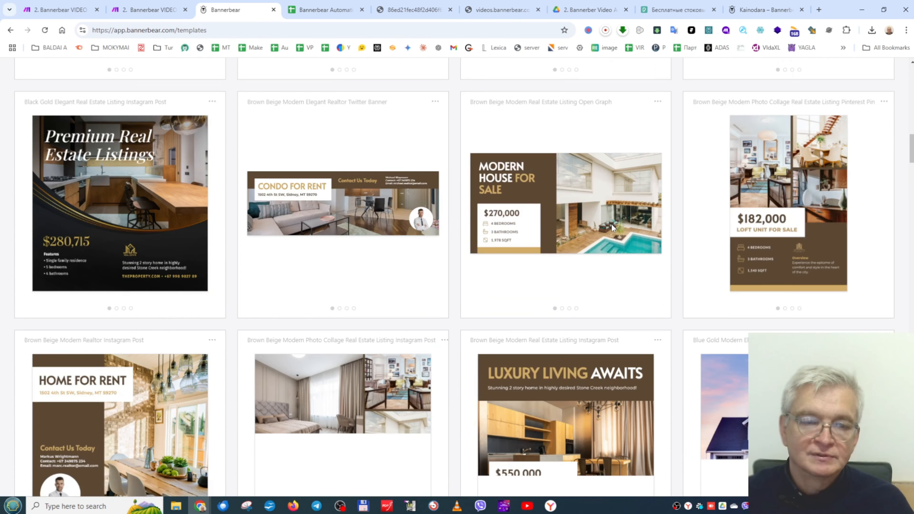
scroll(611, 223, "down", 8)
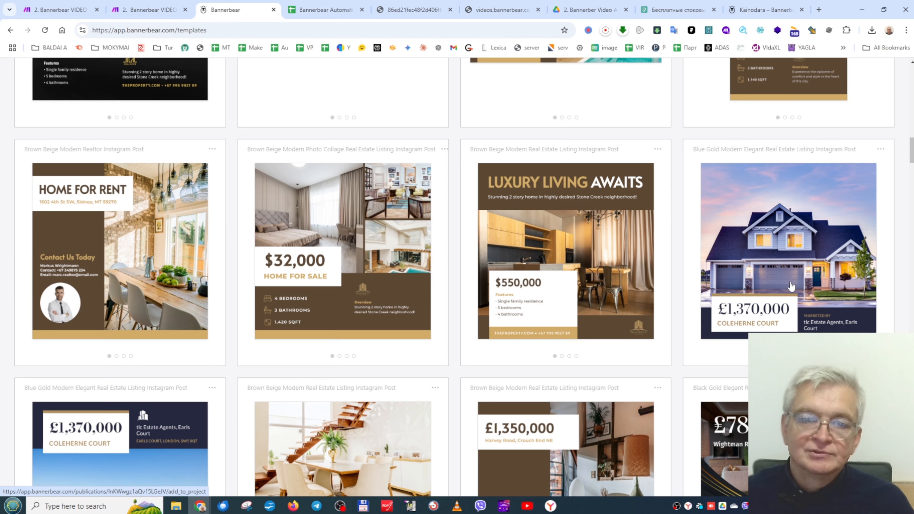
scroll(790, 286, "down", 10)
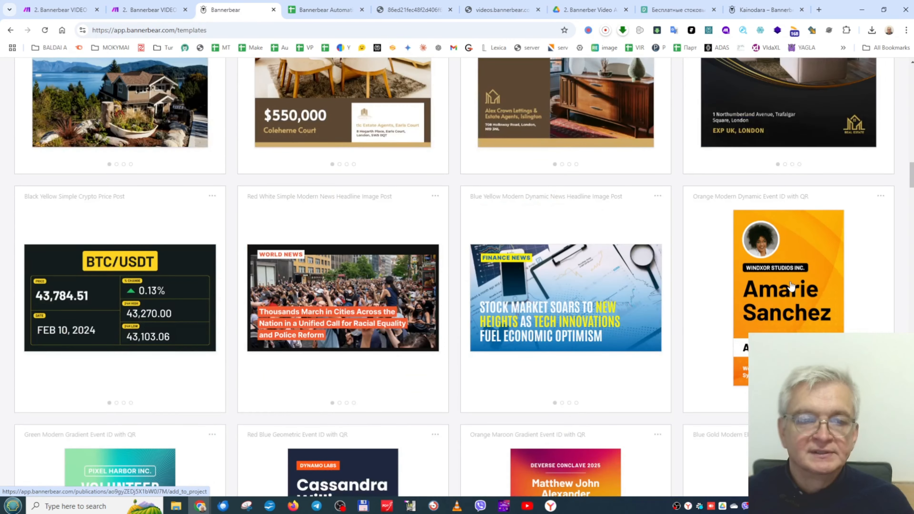
scroll(790, 286, "down", 12)
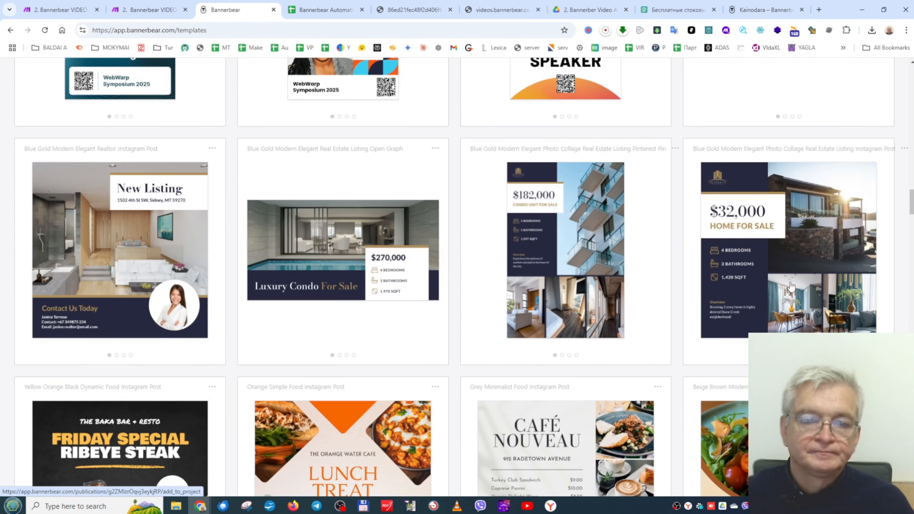
scroll(791, 286, "down", 5)
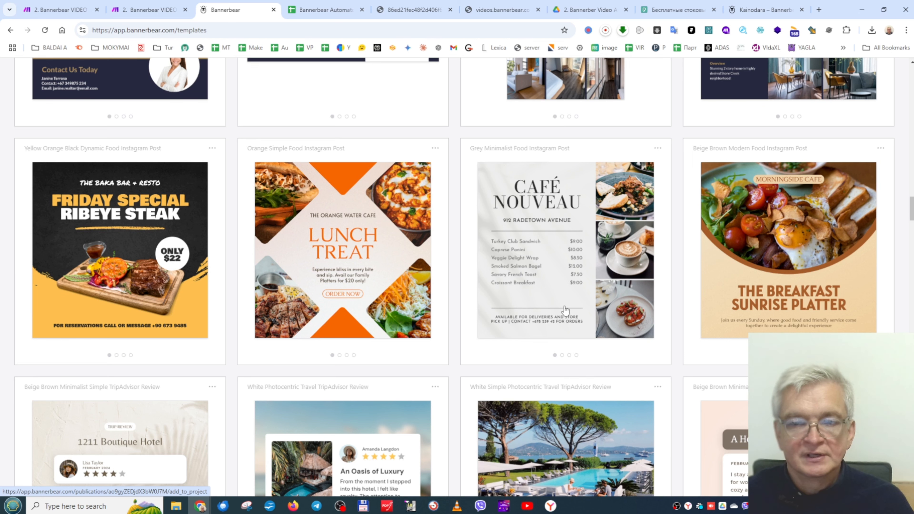
scroll(468, 320, "down", 5)
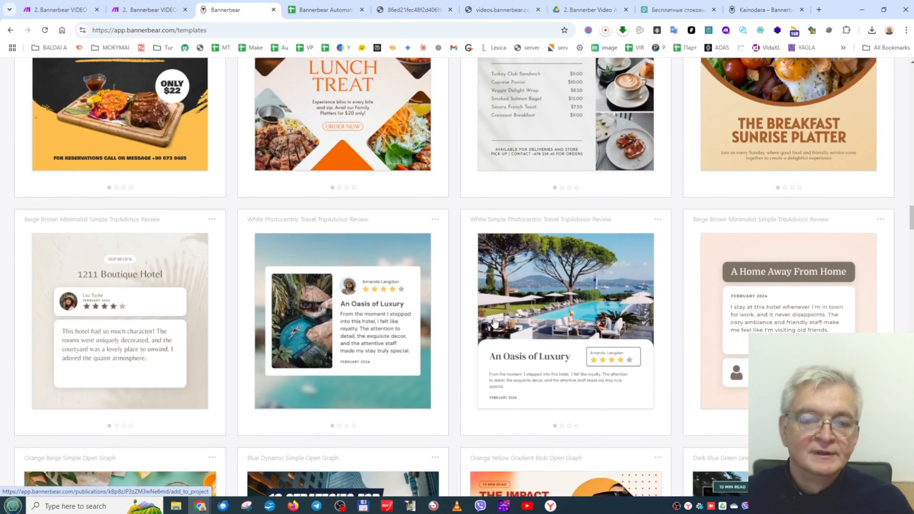
scroll(494, 321, "down", 9)
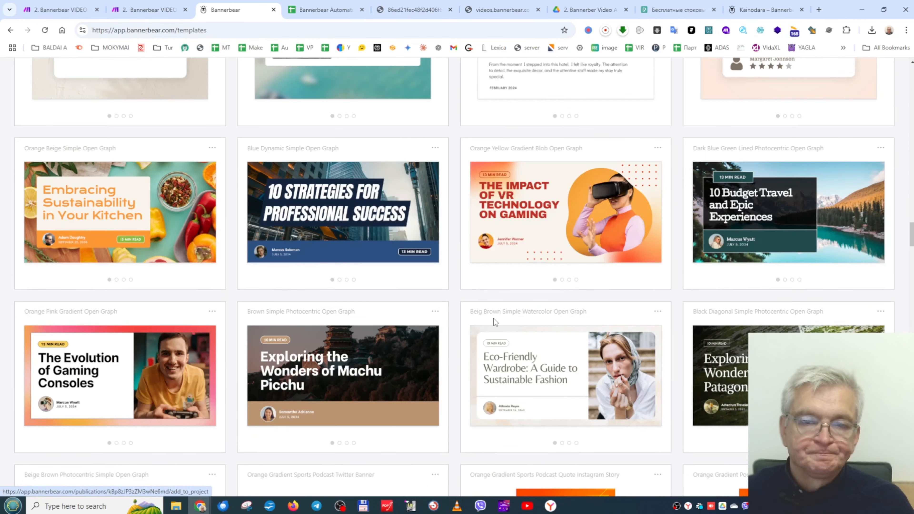
scroll(493, 319, "down", 6)
scroll(494, 319, "down", 9)
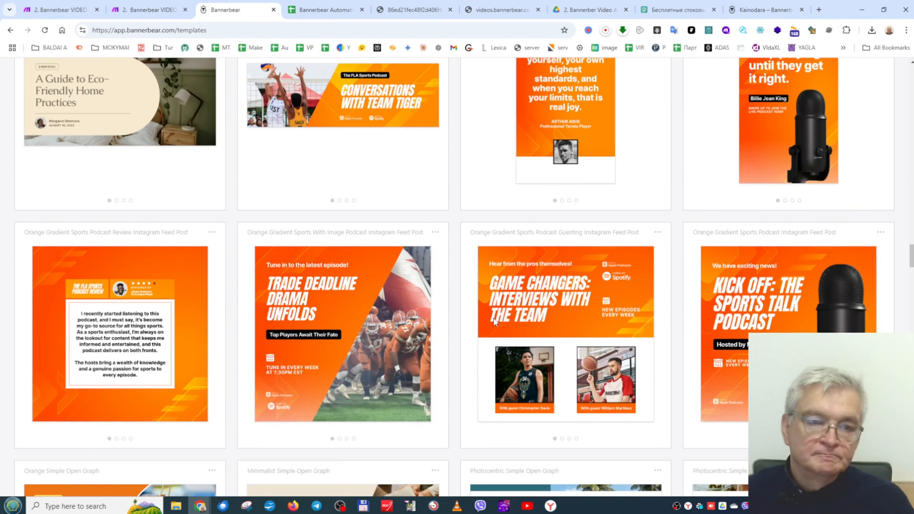
scroll(494, 318, "down", 10)
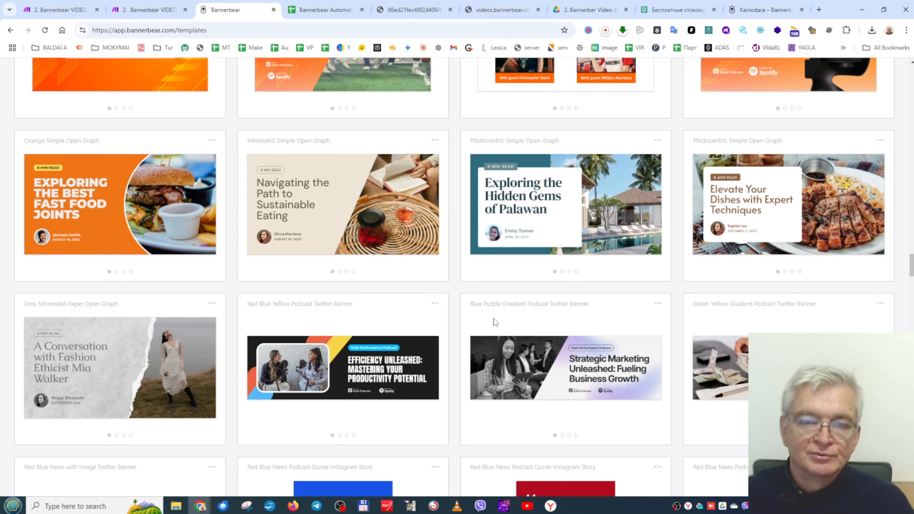
Add the Photocentric Simple Open Graph template showing Palawan to a newly created project and view its preview and integrations.
scroll(493, 319, "up", 1)
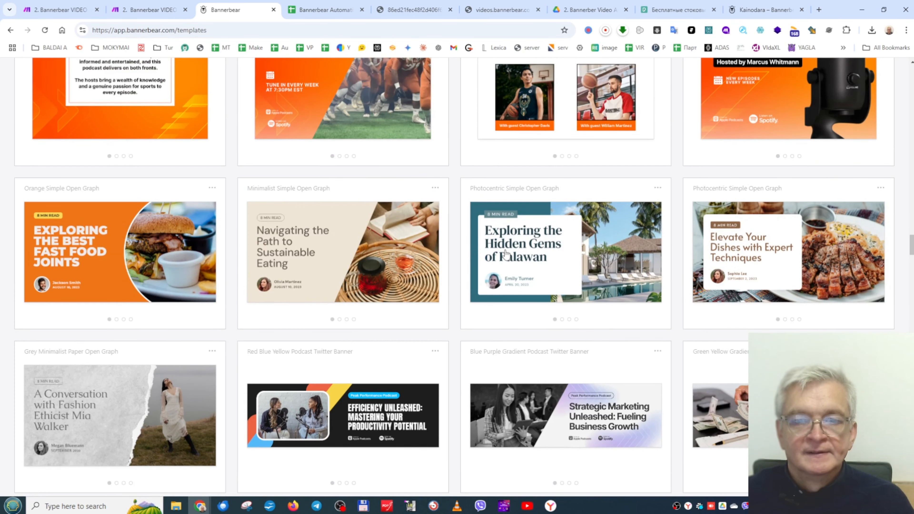
left_click(564, 261)
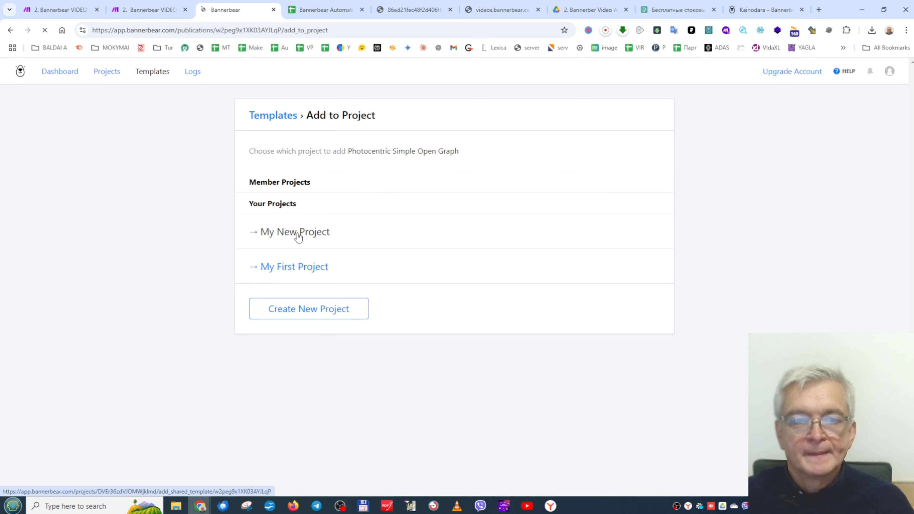
left_click(303, 310)
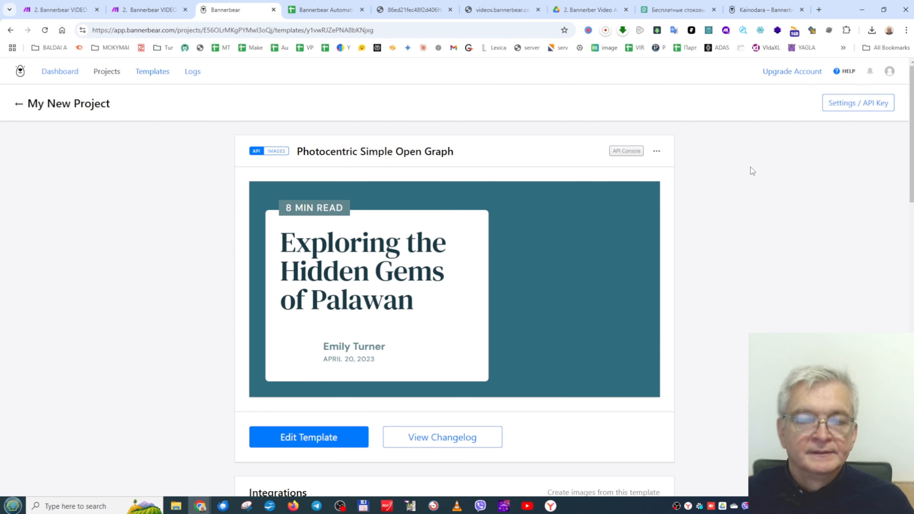
scroll(517, 337, "down", 4)
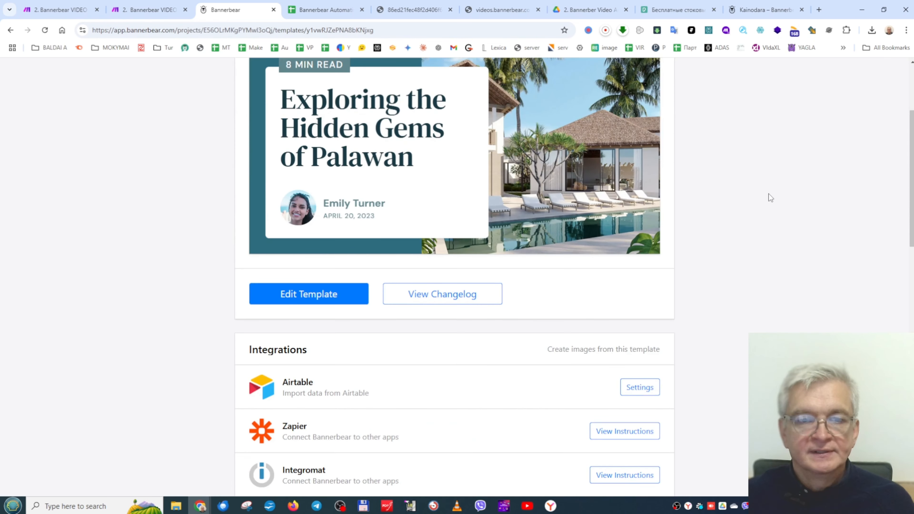